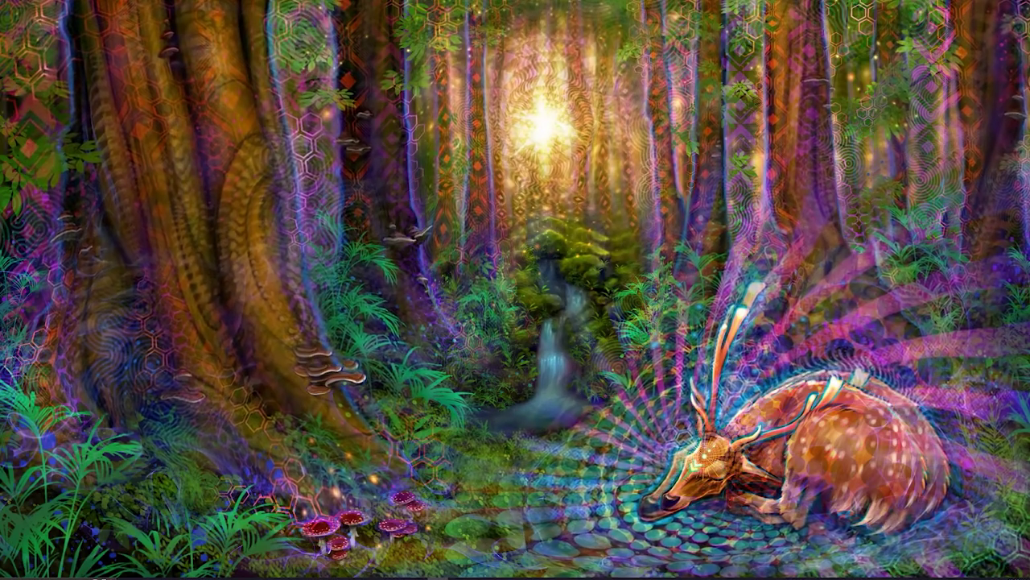
- Redo the motion arrows over the trees, around the deer and along the left trunk
{"action": "mouse_move", "coordinate": [757, 508]}
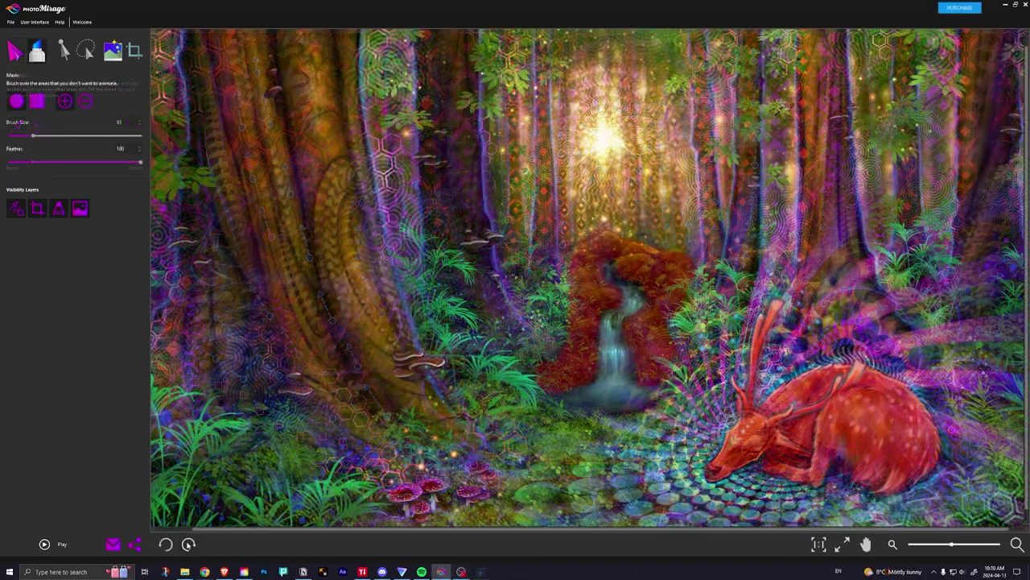
{"action": "key", "text": "ctrl+y"}
{"action": "key", "text": "ctrl+y"}
{"action": "key", "text": "ctrl+y"}
{"action": "key", "text": "ctrl+y"}
{"action": "key", "text": "ctrl+y"}
{"action": "key", "text": "ctrl+y"}
{"action": "key", "text": "ctrl+y"}
{"action": "key", "text": "ctrl+y"}
{"action": "key", "text": "ctrl+y"}
{"action": "key", "text": "ctrl+y"}
{"action": "key", "text": "ctrl+y"}
{"action": "key", "text": "ctrl+y"}
{"action": "key", "text": "ctrl+y"}
{"action": "key", "text": "ctrl+y"}
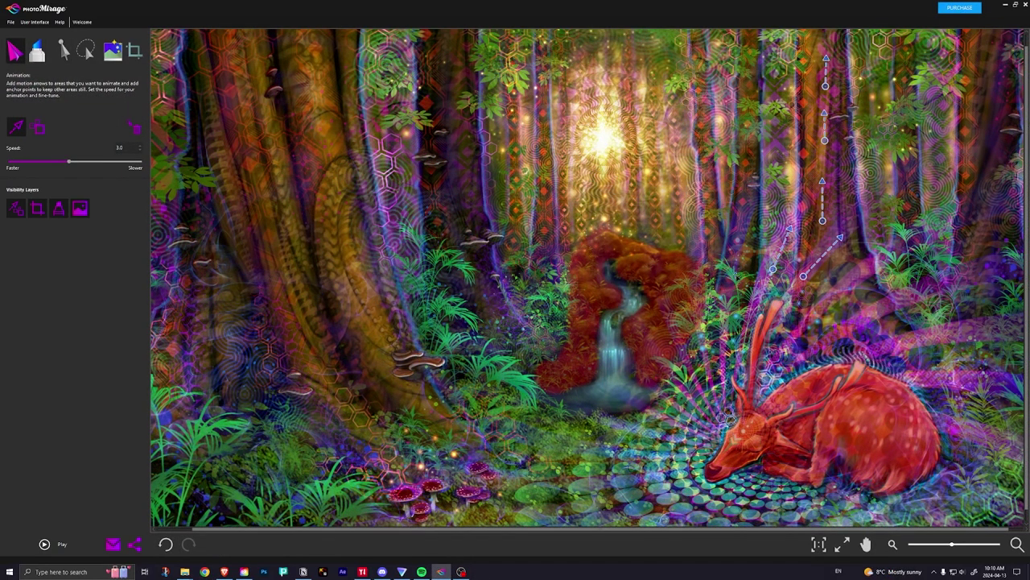
{"action": "key", "text": "ctrl+y"}
{"action": "key", "text": "ctrl+y"}
{"action": "key", "text": "ctrl+y"}
{"action": "key", "text": "ctrl+y"}
{"action": "key", "text": "ctrl+y"}
{"action": "key", "text": "ctrl+y"}
{"action": "key", "text": "ctrl+y"}
{"action": "key", "text": "ctrl+y"}
{"action": "key", "text": "ctrl+y"}
{"action": "key", "text": "ctrl+y"}
{"action": "key", "text": "ctrl+y"}
{"action": "key", "text": "ctrl+y"}
{"action": "key", "text": "ctrl+y"}
{"action": "key", "text": "ctrl+y"}
{"action": "key", "text": "ctrl+y"}
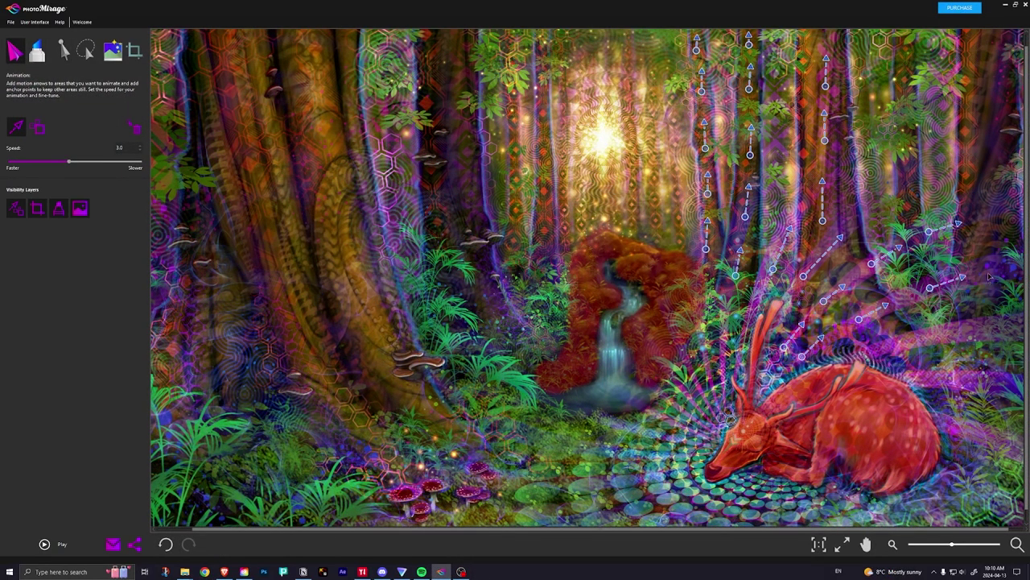
{"action": "key", "text": "ctrl+y"}
{"action": "key", "text": "ctrl+y"}
{"action": "key", "text": "ctrl+y"}
{"action": "key", "text": "ctrl+y"}
{"action": "key", "text": "ctrl+y"}
{"action": "key", "text": "ctrl+y"}
{"action": "key", "text": "ctrl+y"}
{"action": "key", "text": "ctrl+y"}
{"action": "key", "text": "ctrl+y"}
{"action": "key", "text": "ctrl+y"}
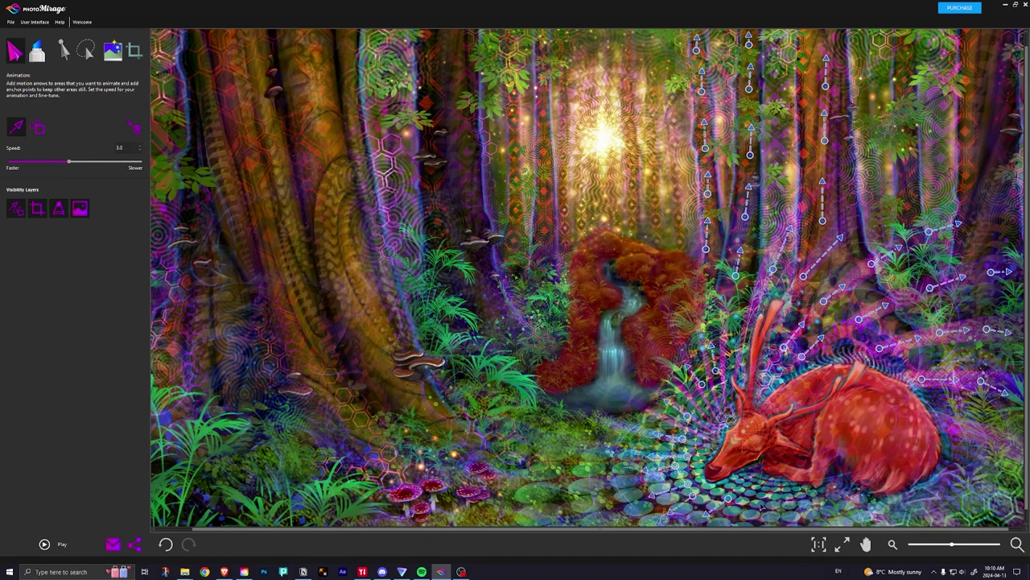
{"action": "key", "text": "ctrl+y"}
{"action": "key", "text": "ctrl+y"}
{"action": "key", "text": "ctrl+y"}
{"action": "key", "text": "ctrl+y"}
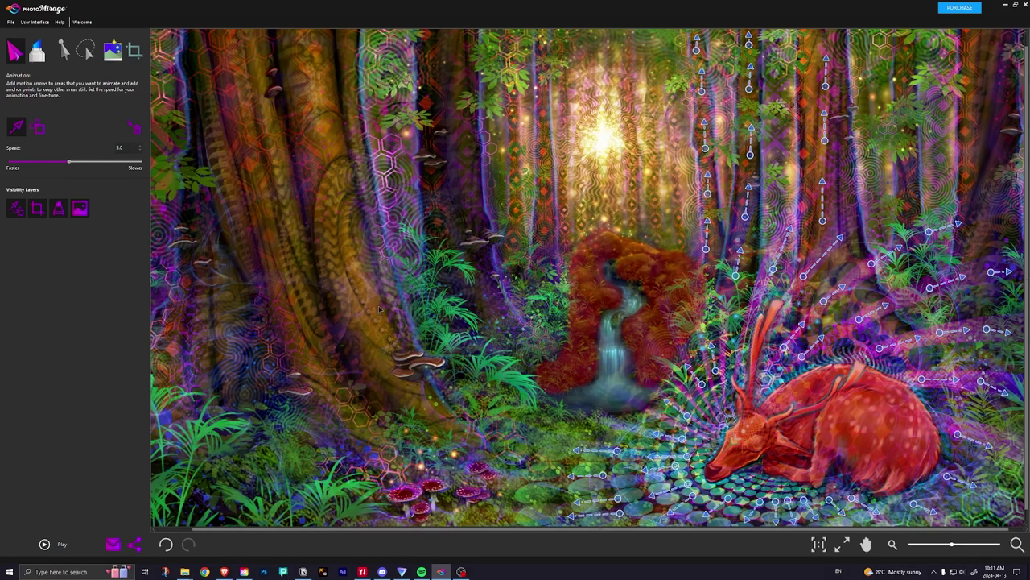
{"action": "key", "text": "ctrl+y"}
{"action": "key", "text": "ctrl+y"}
{"action": "key", "text": "ctrl+y"}
{"action": "key", "text": "ctrl+y"}
{"action": "key", "text": "ctrl+y"}
{"action": "key", "text": "ctrl+y"}
{"action": "key", "text": "ctrl+y"}
{"action": "key", "text": "ctrl+y"}
{"action": "key", "text": "ctrl+y"}
{"action": "key", "text": "ctrl+y"}
{"action": "key", "text": "ctrl+y"}
{"action": "key", "text": "ctrl+y"}
{"action": "key", "text": "ctrl+y"}
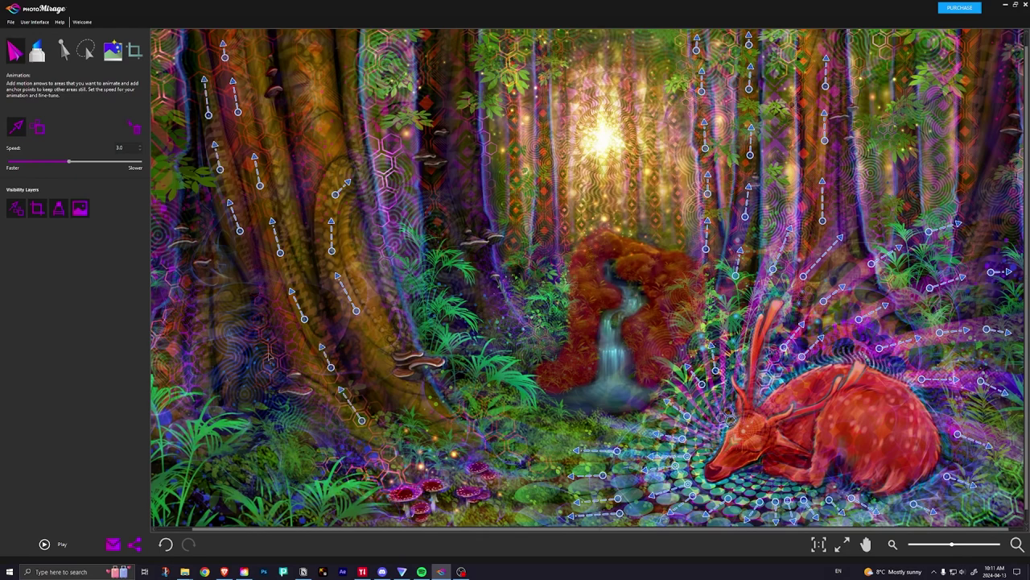
- Redo the ground anchor points and the red mask strokes over the mushroom and trunks
{"action": "key", "text": "ctrl+y"}
{"action": "key", "text": "ctrl+y"}
{"action": "key", "text": "ctrl+y"}
{"action": "key", "text": "ctrl+y"}
{"action": "key", "text": "ctrl+y"}
{"action": "key", "text": "ctrl+y"}
{"action": "key", "text": "ctrl+y"}
{"action": "key", "text": "ctrl+y"}
{"action": "key", "text": "ctrl+y"}
{"action": "key", "text": "ctrl+y"}
{"action": "key", "text": "ctrl+y"}
{"action": "key", "text": "ctrl+y"}
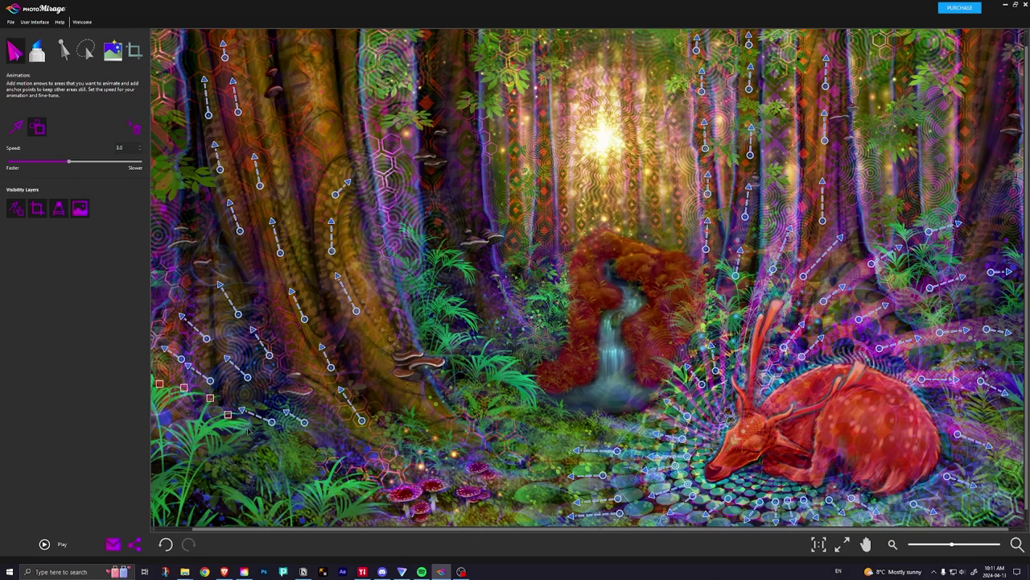
{"action": "key", "text": "ctrl+y"}
{"action": "key", "text": "ctrl+y"}
{"action": "key", "text": "ctrl+y"}
{"action": "key", "text": "ctrl+y"}
{"action": "key", "text": "ctrl+y"}
{"action": "key", "text": "ctrl+y"}
{"action": "key", "text": "ctrl+y"}
{"action": "key", "text": "ctrl+y"}
{"action": "key", "text": "ctrl+y"}
{"action": "key", "text": "ctrl+y"}
{"action": "key", "text": "ctrl+y"}
{"action": "key", "text": "ctrl+y"}
{"action": "key", "text": "ctrl+y"}
{"action": "key", "text": "ctrl+y"}
{"action": "key", "text": "ctrl+y"}
{"action": "key", "text": "ctrl+y"}
{"action": "key", "text": "ctrl+y"}
{"action": "key", "text": "ctrl+y"}
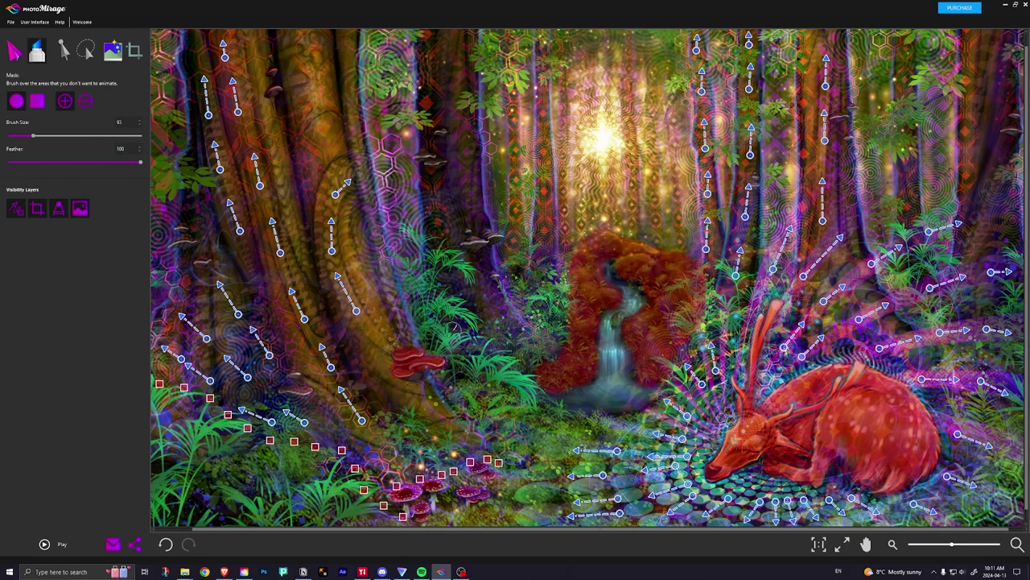
{"action": "key", "text": "ctrl+y"}
{"action": "key", "text": "ctrl+y"}
{"action": "key", "text": "ctrl+y"}
{"action": "key", "text": "ctrl+y"}
{"action": "key", "text": "ctrl+y"}
{"action": "key", "text": "ctrl+y"}
{"action": "key", "text": "ctrl+y"}
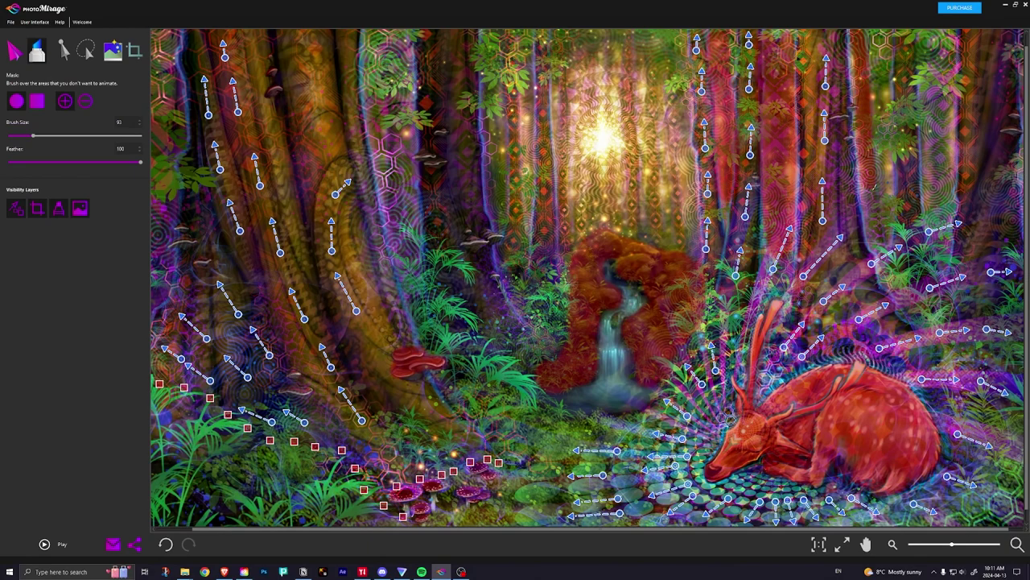
{"action": "key", "text": "ctrl+y"}
{"action": "key", "text": "ctrl+y"}
{"action": "key", "text": "ctrl+y"}
{"action": "key", "text": "ctrl+y"}
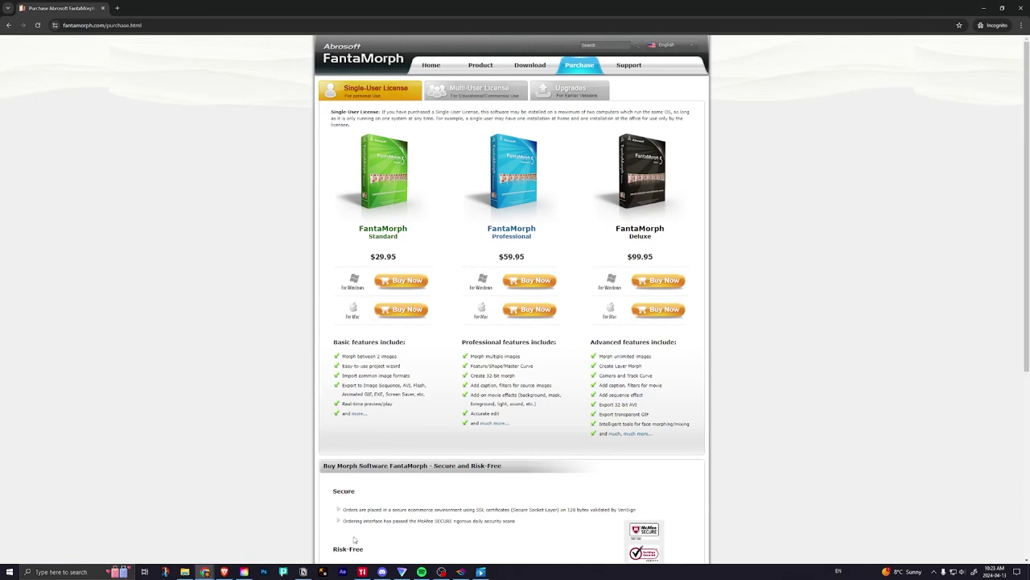
- Switch from the FantaMorph purchase page back to the PhotoMirage forest project
{"action": "left_click", "coordinate": [459, 571]}
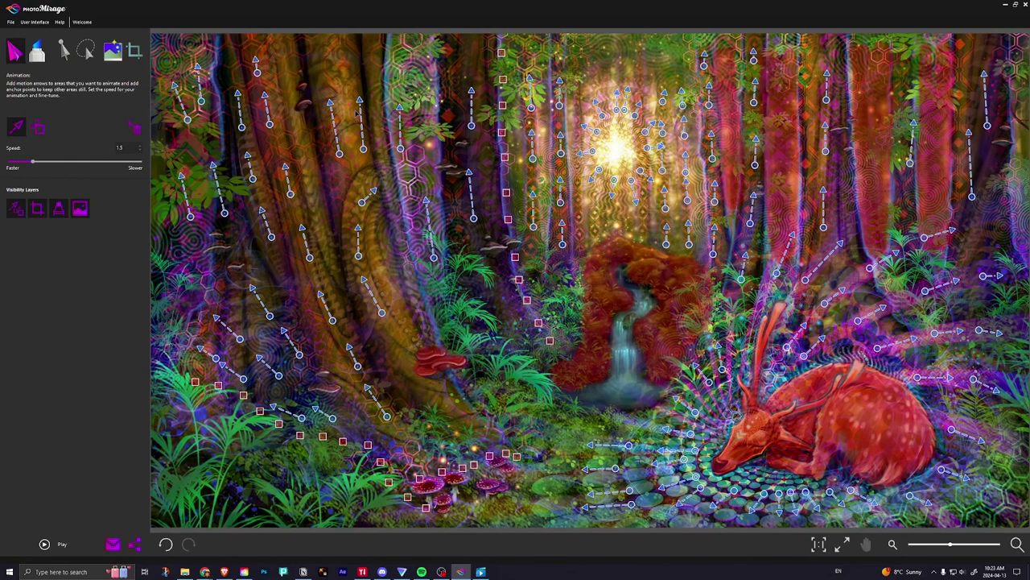
- Show the exported forest-and-deer animation playing full screen in the media player
{"action": "left_click", "coordinate": [443, 573]}
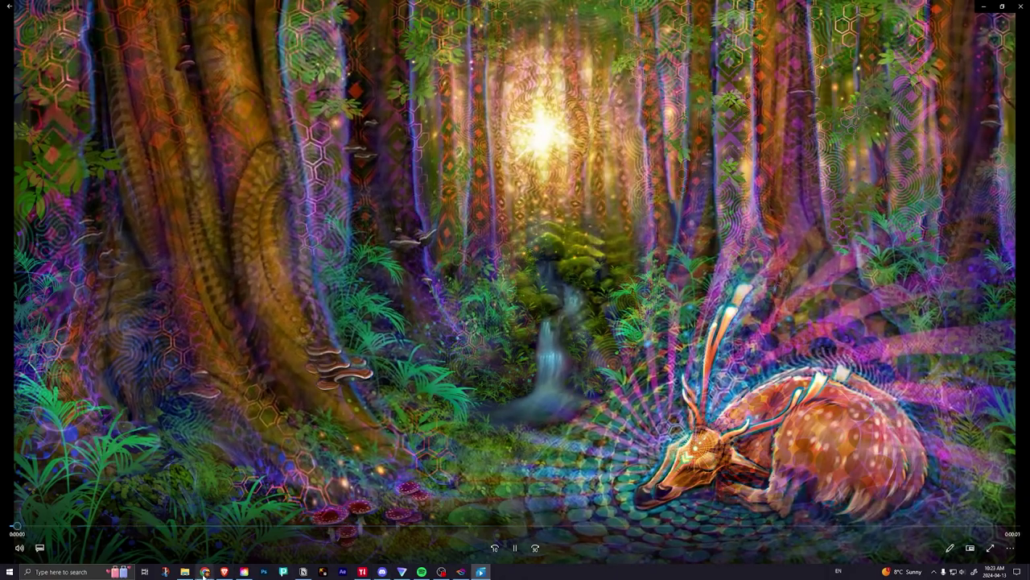
- Bring the Chrome window with the Purchase Abrosoft FantaMorph page to the front
{"action": "mouse_move", "coordinate": [205, 572]}
{"action": "left_click", "coordinate": [248, 539]}
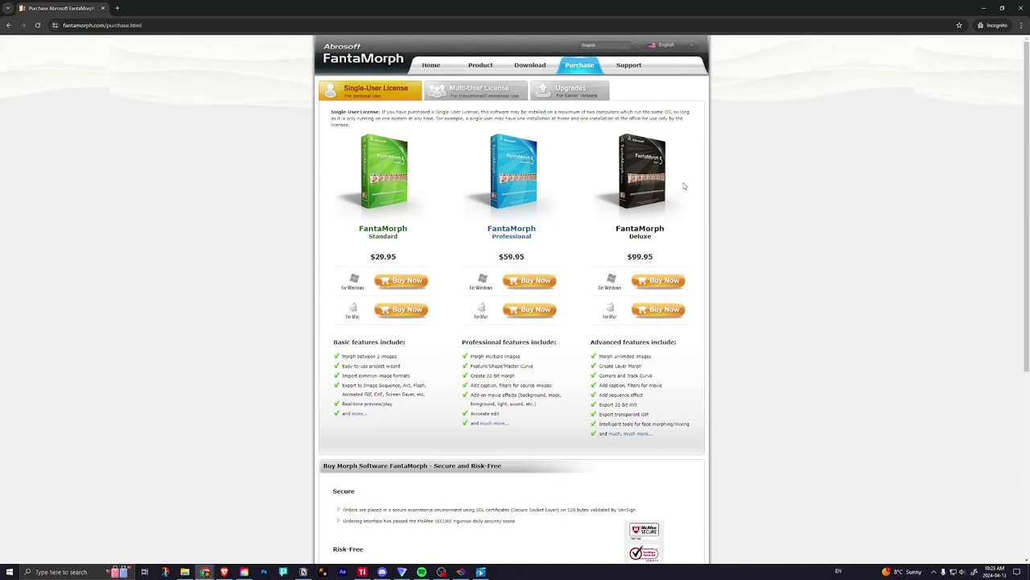
- Switch from Chrome to the layered forest deer painting in Photoshop
{"action": "left_click", "coordinate": [443, 575]}
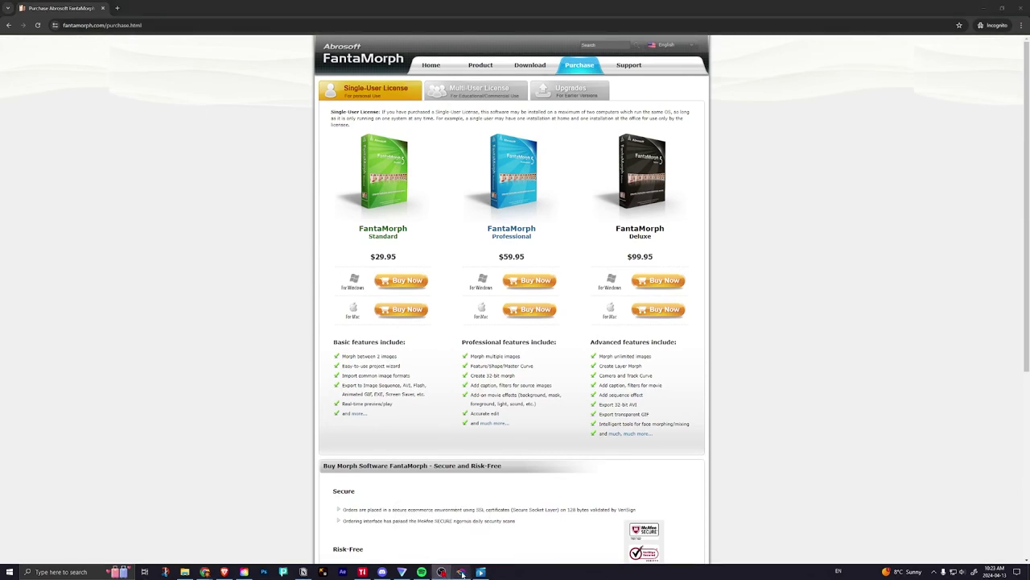
{"action": "left_click", "coordinate": [462, 574]}
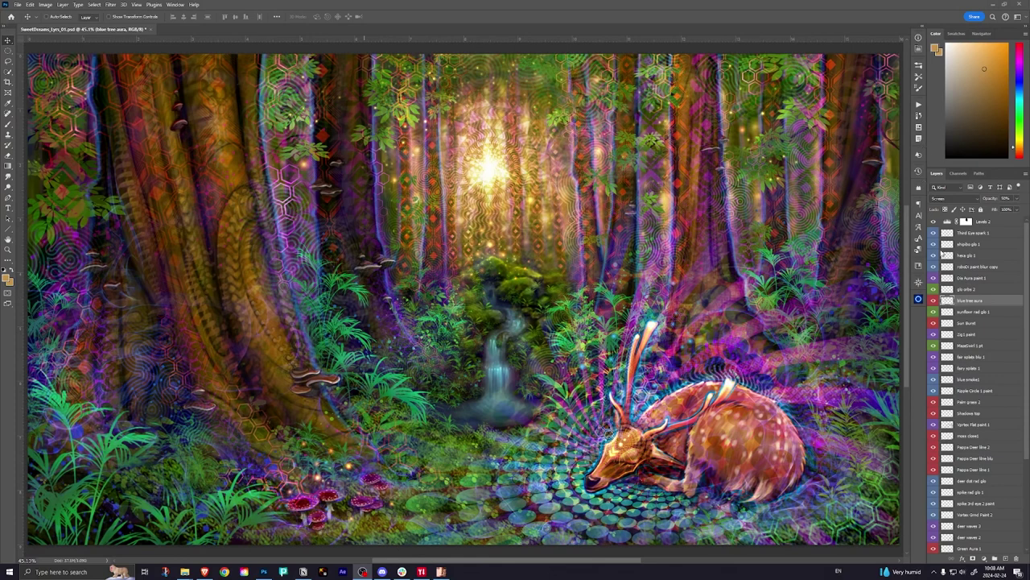
{"action": "scroll", "coordinate": [941, 253], "scroll_direction": "down", "scroll_amount": 5}
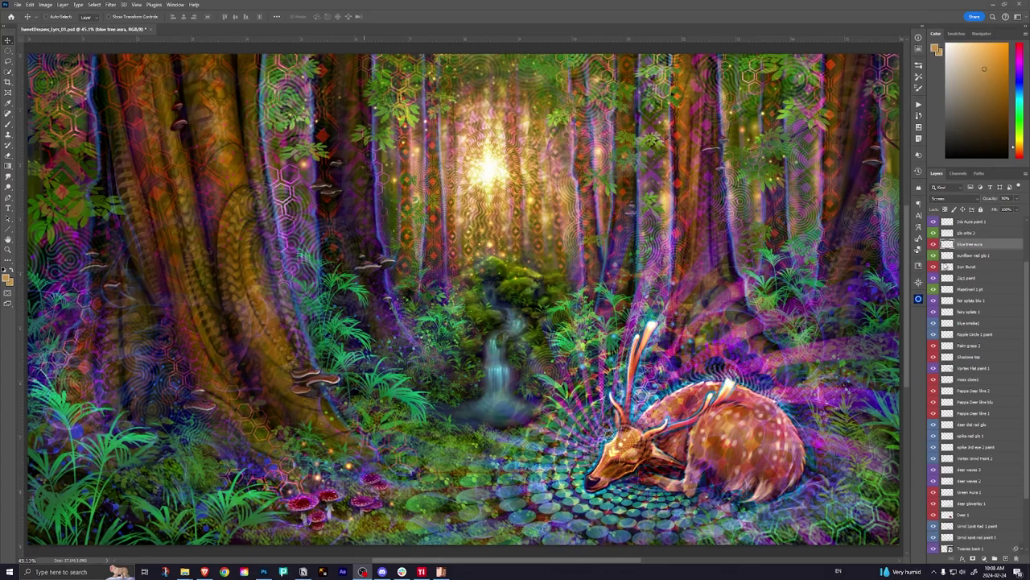
{"action": "scroll", "coordinate": [948, 266], "scroll_direction": "down", "scroll_amount": 2}
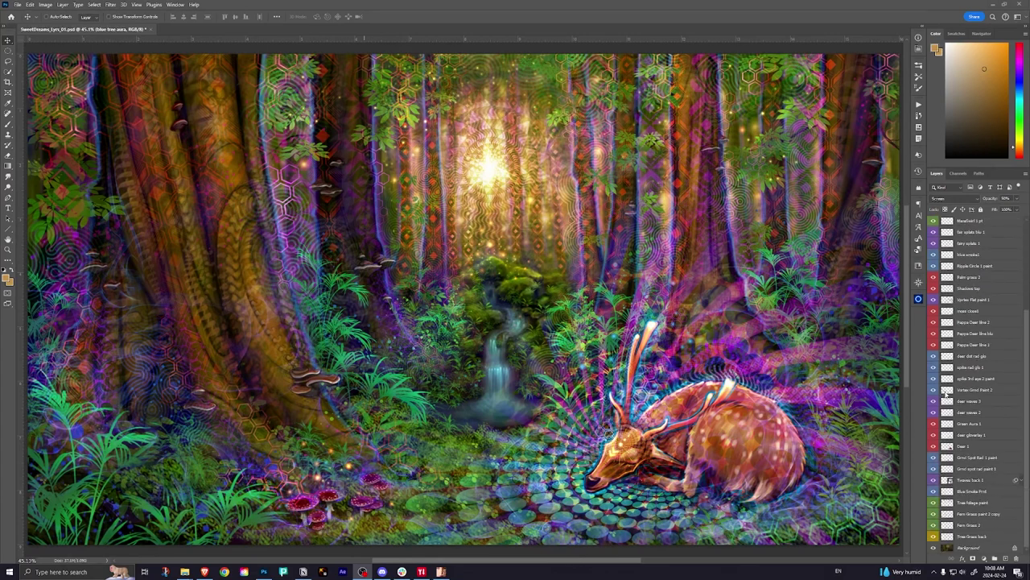
{"action": "scroll", "coordinate": [948, 266], "scroll_direction": "up", "scroll_amount": 7}
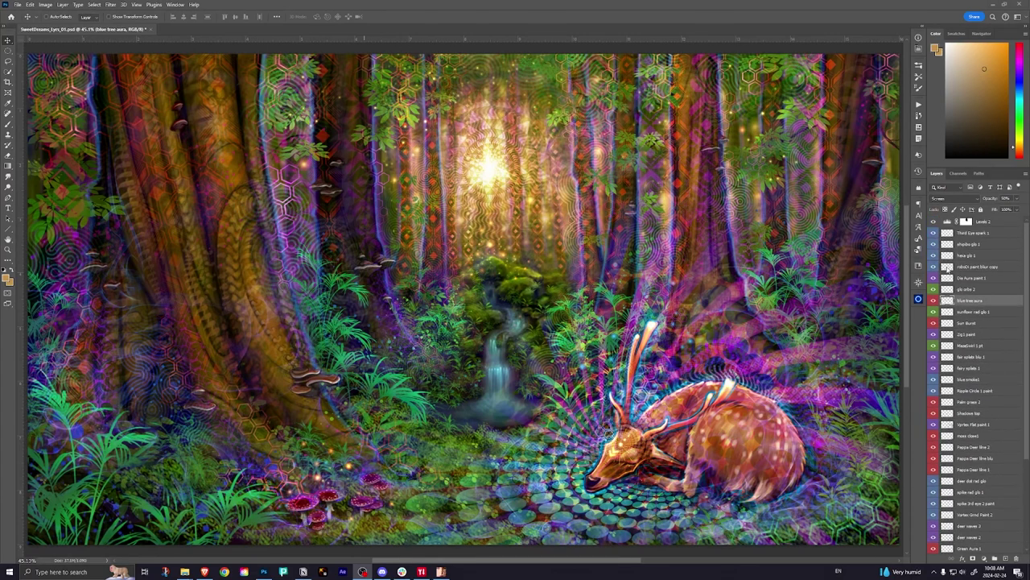
{"action": "scroll", "coordinate": [932, 353], "scroll_direction": "down", "scroll_amount": 4}
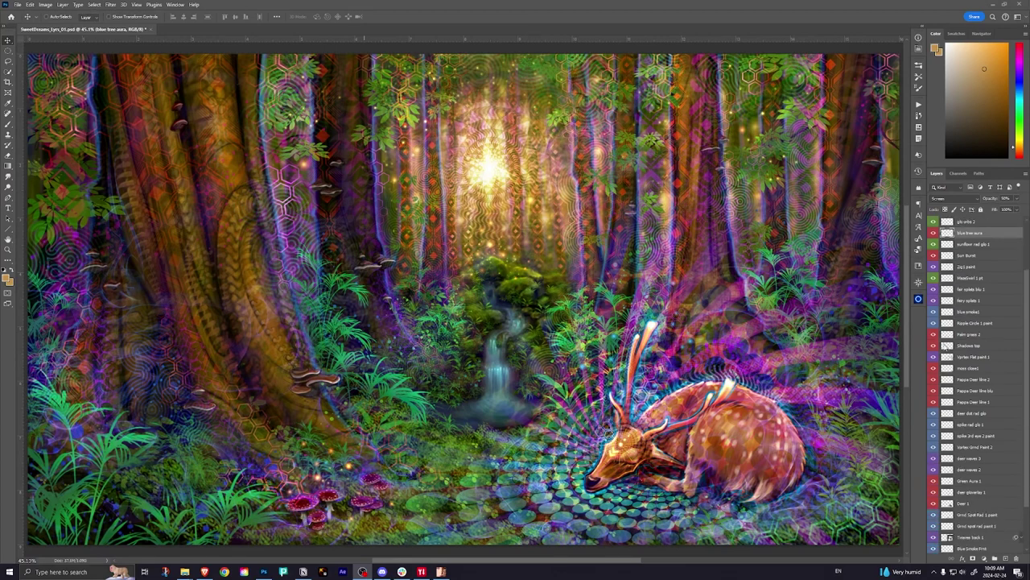
{"action": "scroll", "coordinate": [948, 346], "scroll_direction": "down", "scroll_amount": 3}
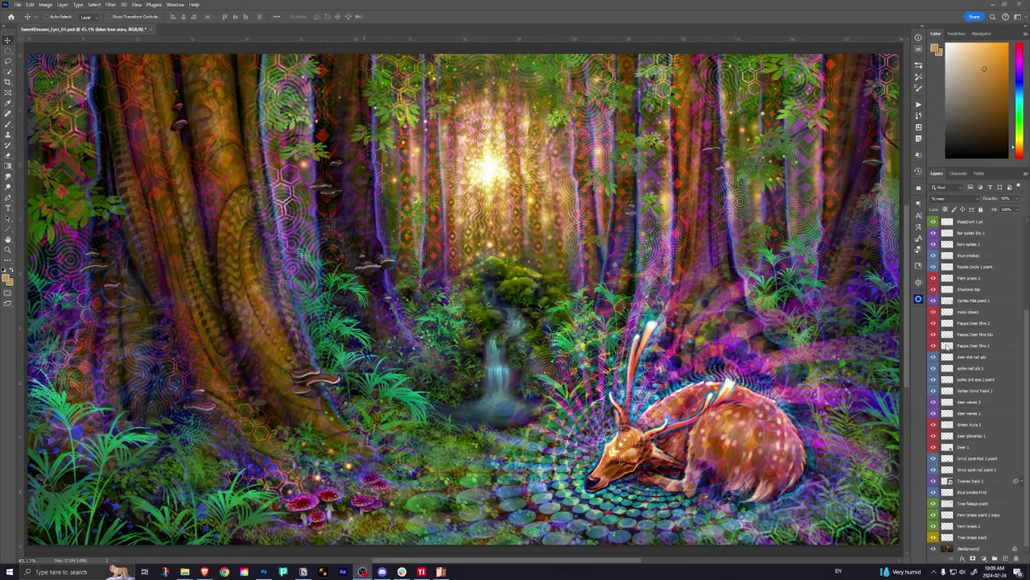
{"action": "scroll", "coordinate": [947, 347], "scroll_direction": "up", "scroll_amount": 6}
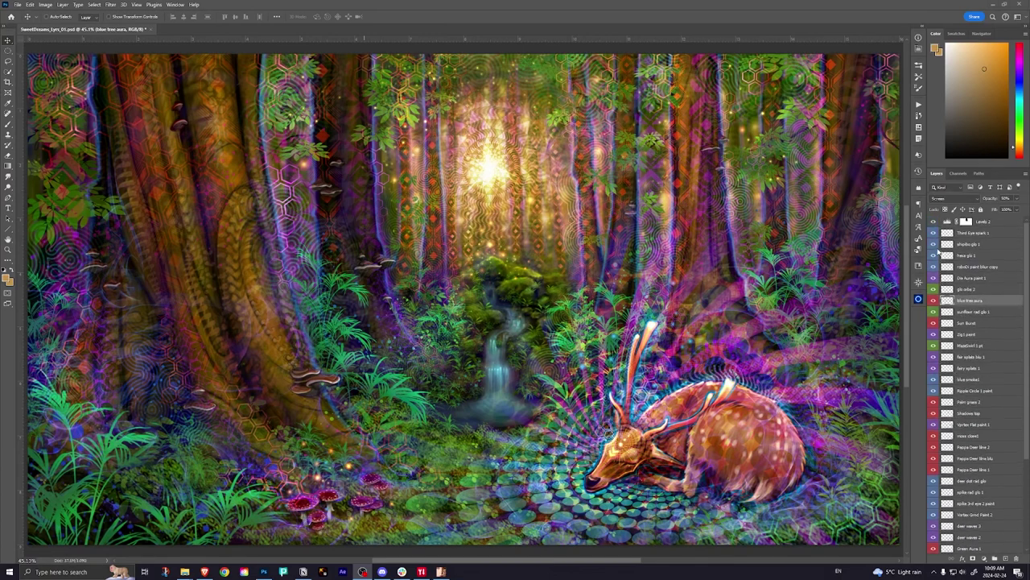
- Hide the hexagon, diamond, swirl and ground vortex layers, plus Grnd Spot Rad 1 through Blue Smoke Pink
{"action": "left_click", "coordinate": [935, 236]}
{"action": "mouse_move", "coordinate": [933, 236]}
{"action": "left_mouse_down"}
{"action": "mouse_move", "coordinate": [933, 457]}
{"action": "mouse_move", "coordinate": [934, 435]}
{"action": "left_mouse_up"}
{"action": "scroll", "coordinate": [935, 386], "scroll_direction": "down", "scroll_amount": 2}
{"action": "left_click", "coordinate": [934, 367]}
{"action": "scroll", "coordinate": [936, 451], "scroll_direction": "down", "scroll_amount": 2}
{"action": "left_click_drag", "start_coordinate": [934, 481], "coordinate": [934, 516]}
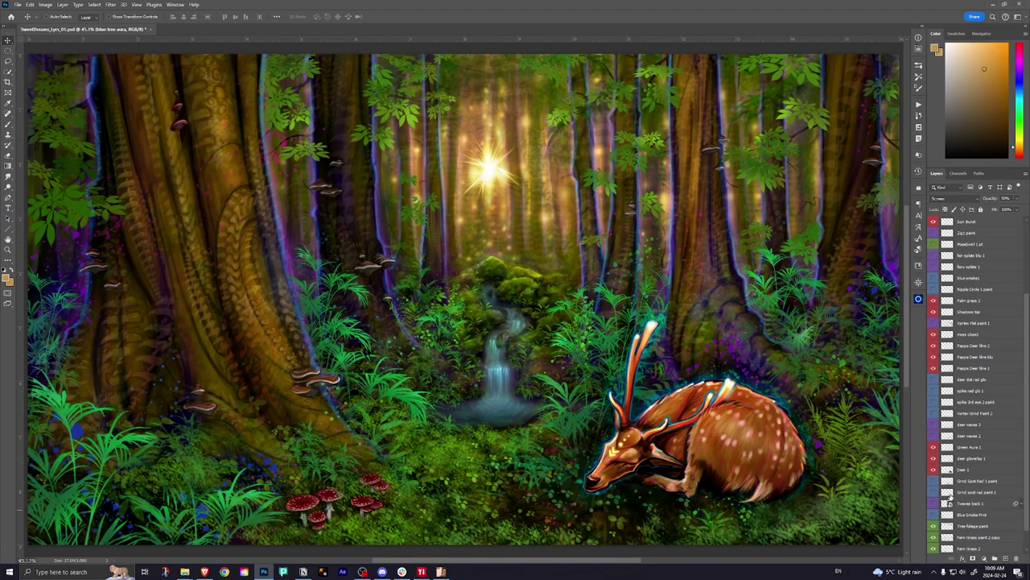
{"action": "scroll", "coordinate": [942, 507], "scroll_direction": "down", "scroll_amount": 1}
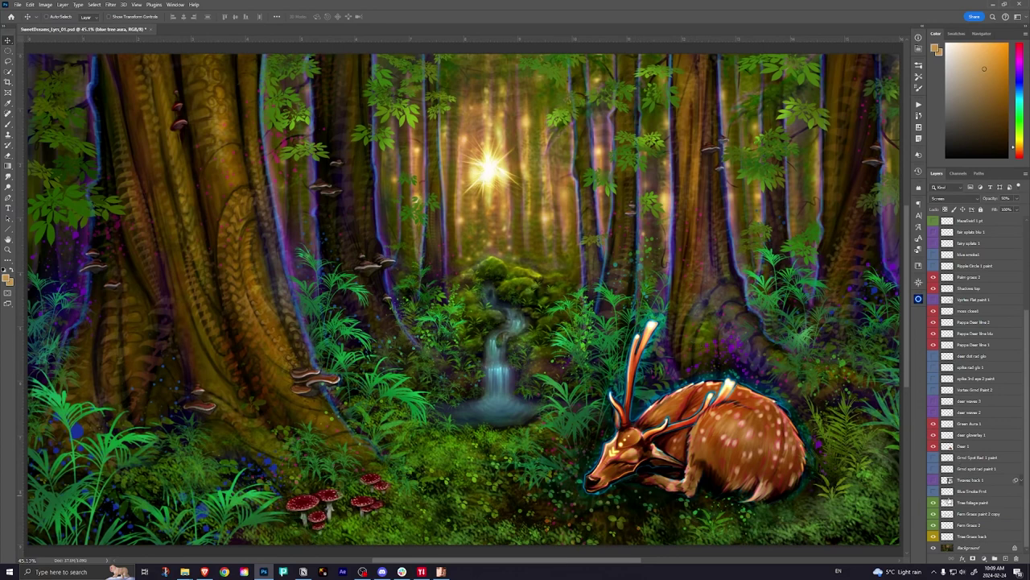
{"action": "scroll", "coordinate": [953, 407], "scroll_direction": "up", "scroll_amount": 4}
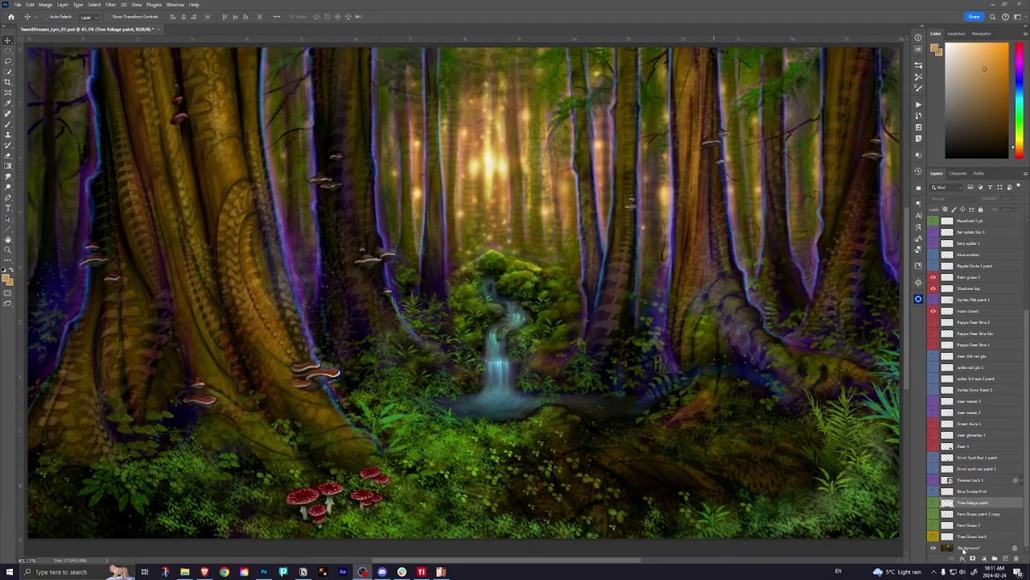
- Turn off the Palm grass 2 layer's visibility, comparing it on and off
{"action": "left_click", "coordinate": [964, 311]}
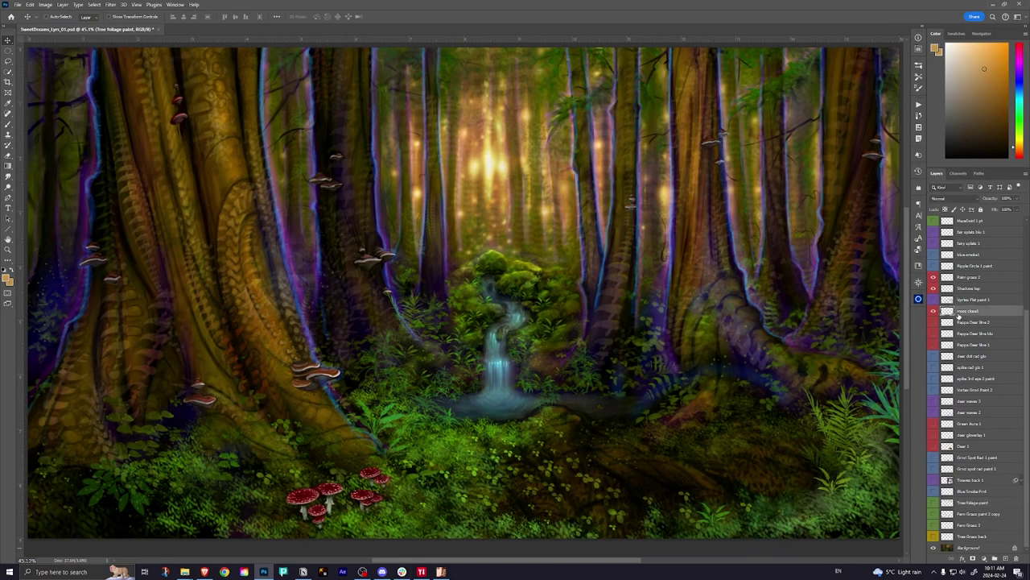
{"action": "scroll", "coordinate": [964, 314], "scroll_direction": "up", "scroll_amount": 1}
{"action": "scroll", "coordinate": [952, 313], "scroll_direction": "up", "scroll_amount": 1}
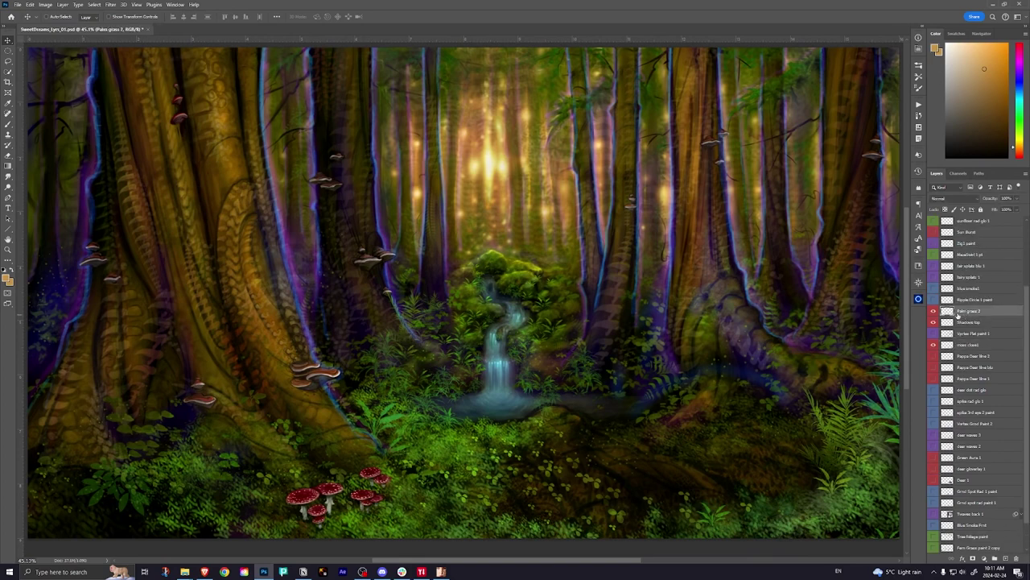
{"action": "left_click", "coordinate": [969, 312]}
{"action": "left_click", "coordinate": [933, 311]}
{"action": "left_click", "coordinate": [933, 311]}
{"action": "left_click", "coordinate": [933, 311]}
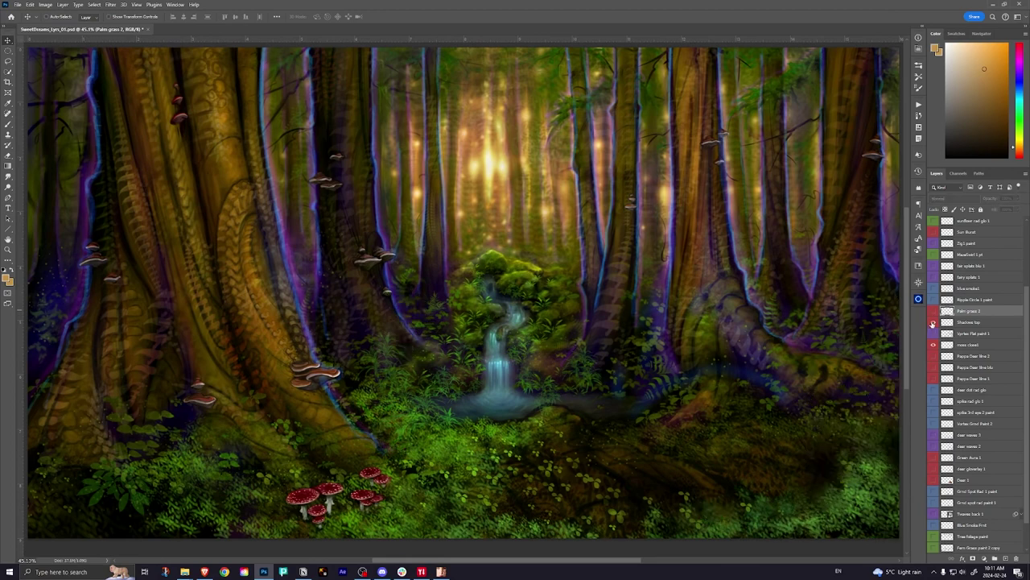
{"action": "scroll", "coordinate": [949, 330], "scroll_direction": "up", "scroll_amount": 3}
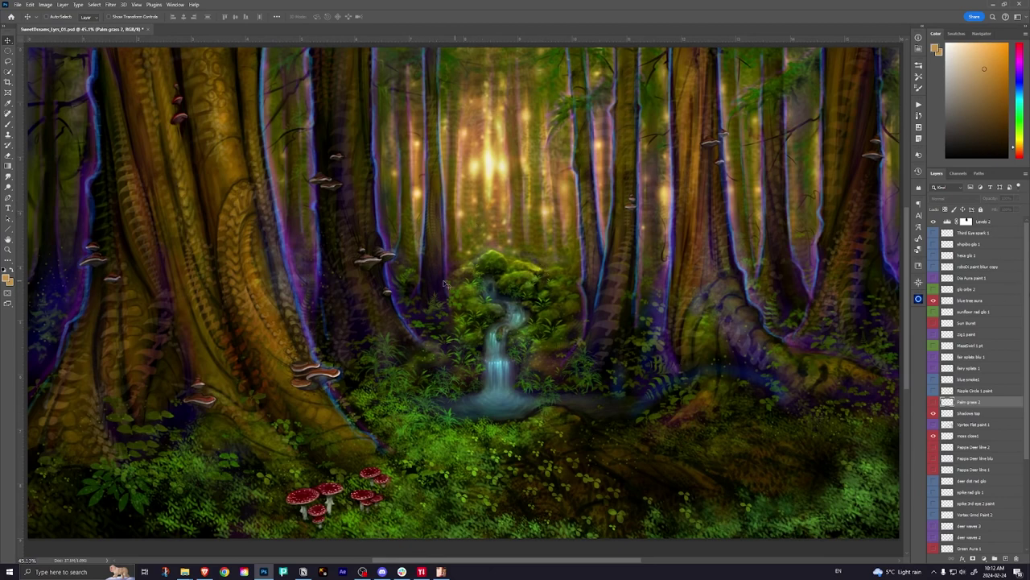
{"action": "scroll", "coordinate": [495, 262], "scroll_direction": "down", "scroll_amount": 1}
{"action": "scroll", "coordinate": [491, 274], "scroll_direction": "up", "scroll_amount": 1}
{"action": "scroll", "coordinate": [474, 304], "scroll_direction": "up", "scroll_amount": 1}
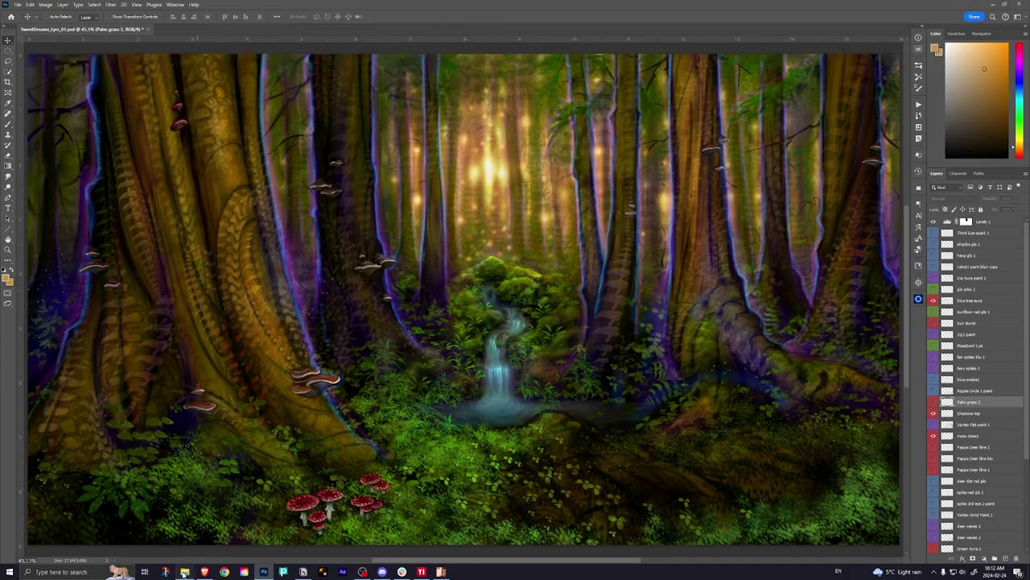
- Open Backgrnd_01-direct.jpg from the _Morphs folder and compare it with the forest painting
{"action": "mouse_move", "coordinate": [186, 572]}
{"action": "left_click", "coordinate": [227, 532]}
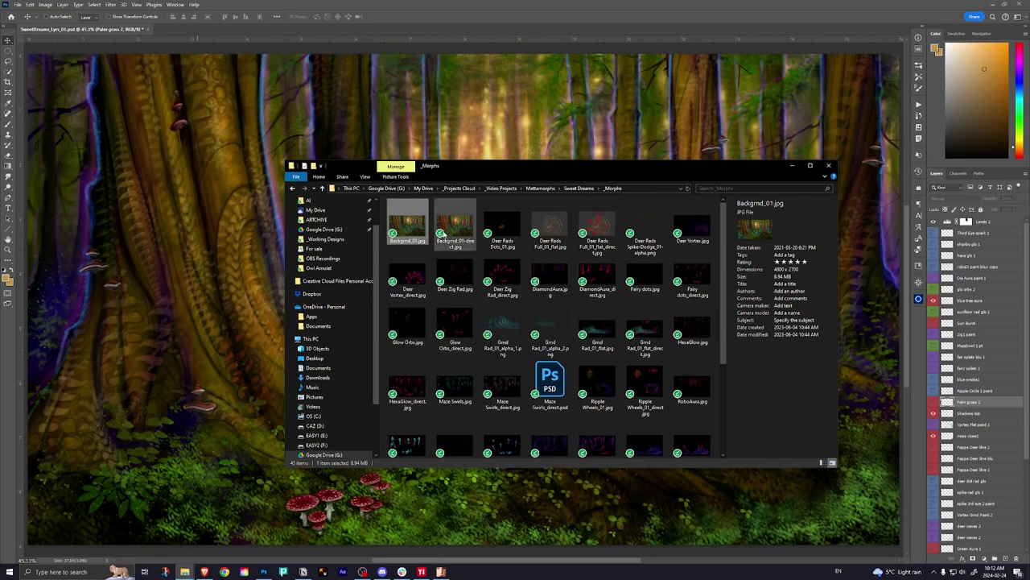
{"action": "left_click", "coordinate": [453, 223]}
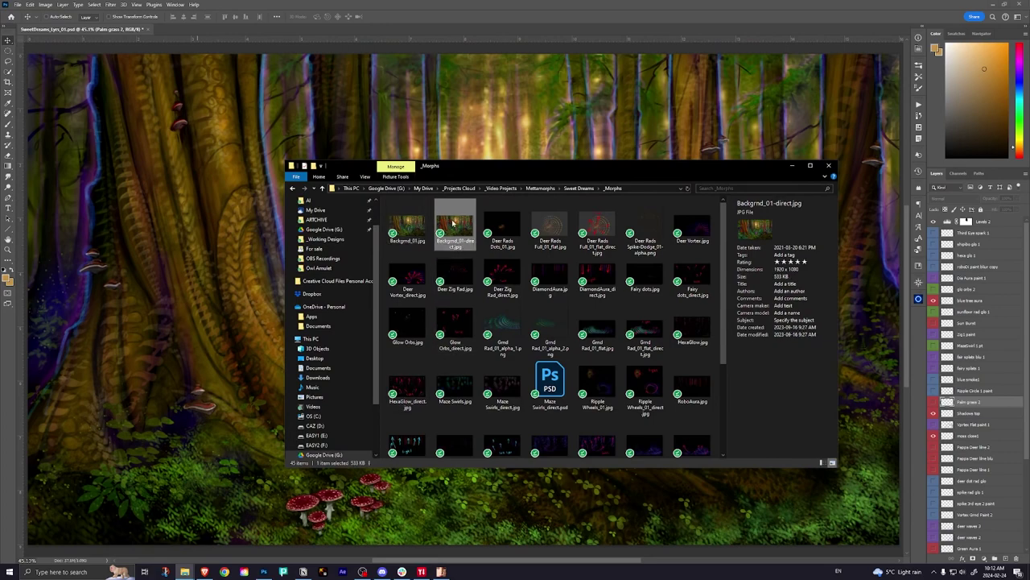
{"action": "double_click", "coordinate": [454, 223]}
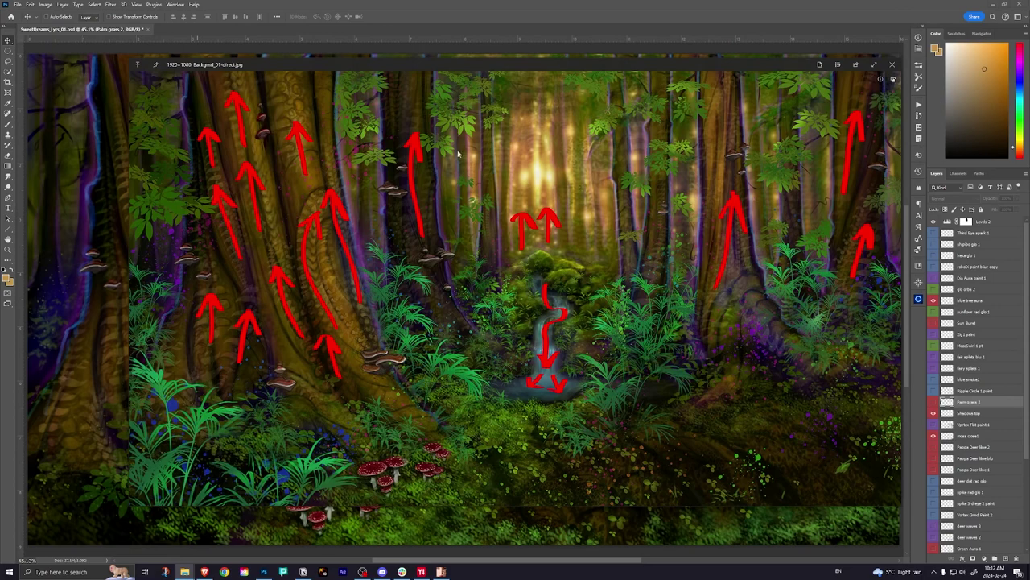
{"action": "key", "text": "Escape"}
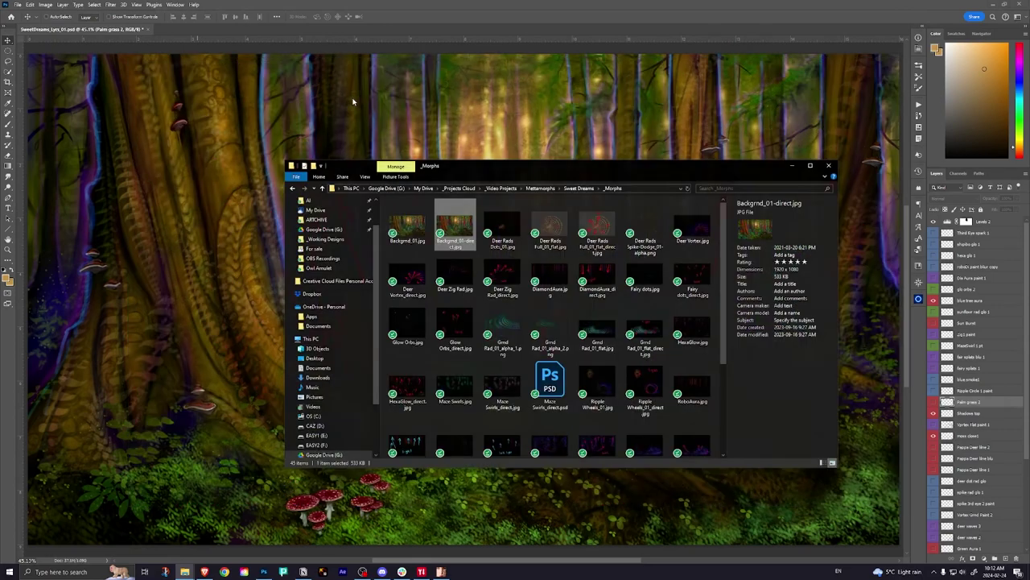
{"action": "left_click", "coordinate": [475, 151]}
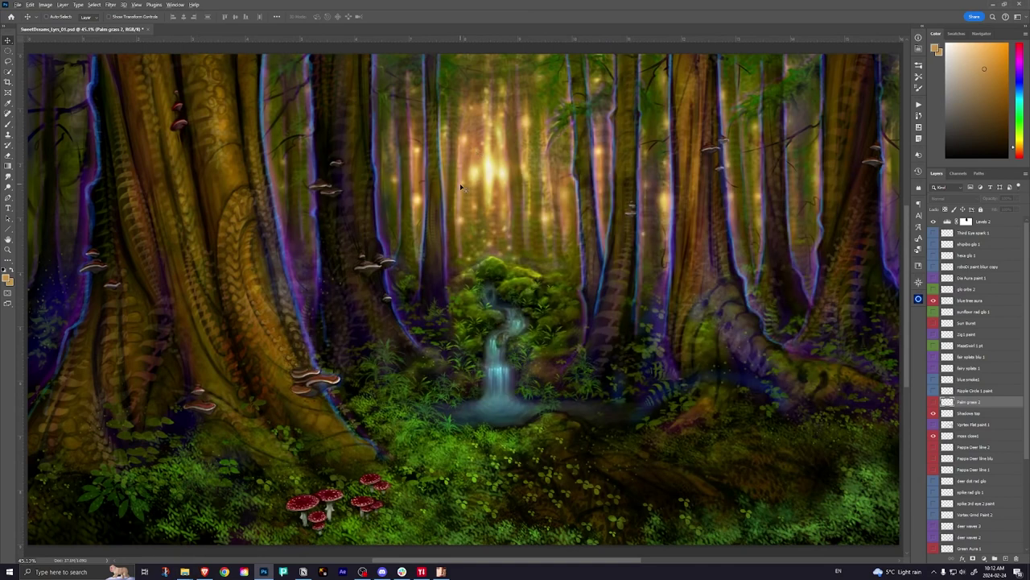
{"action": "key", "text": "alt+Tab"}
{"action": "left_click", "coordinate": [482, 161]}
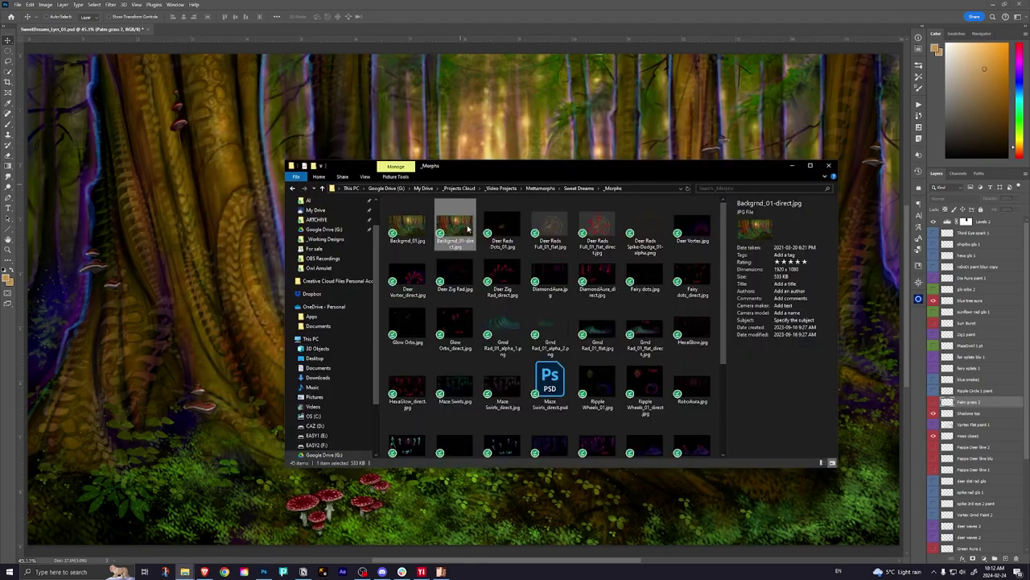
{"action": "double_click", "coordinate": [468, 229]}
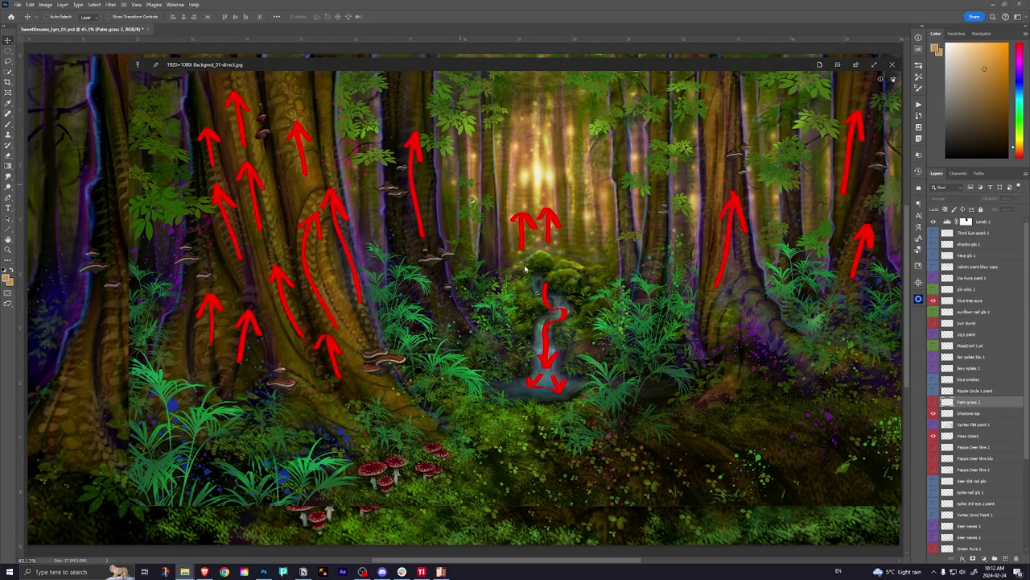
{"action": "key", "text": "Escape"}
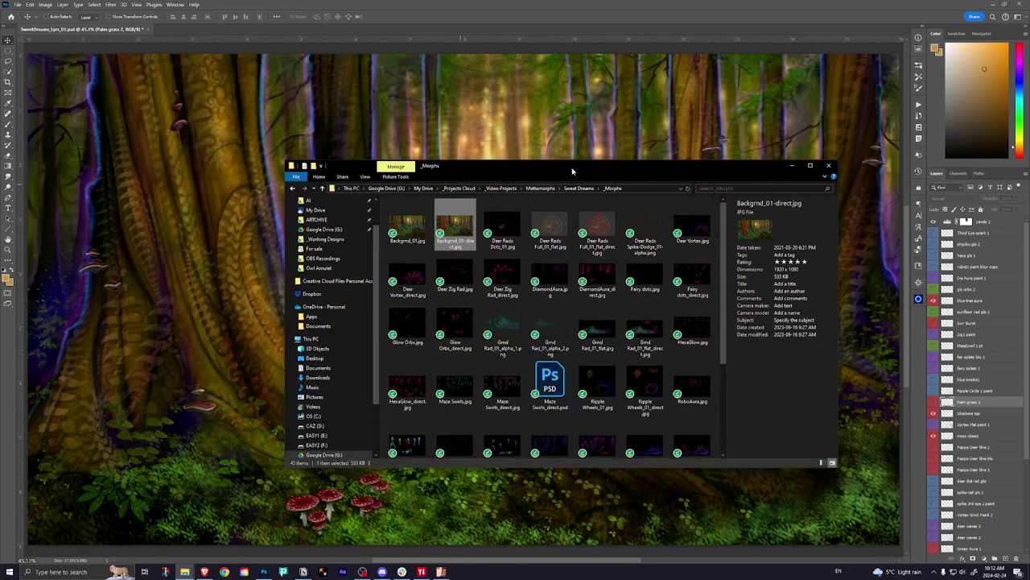
- Preview Deer Rads Dots_01.jpg from the _Morphs folder
{"action": "left_click_drag", "start_coordinate": [572, 165], "coordinate": [499, 136]}
{"action": "left_click", "coordinate": [438, 198]}
{"action": "key", "text": "space"}
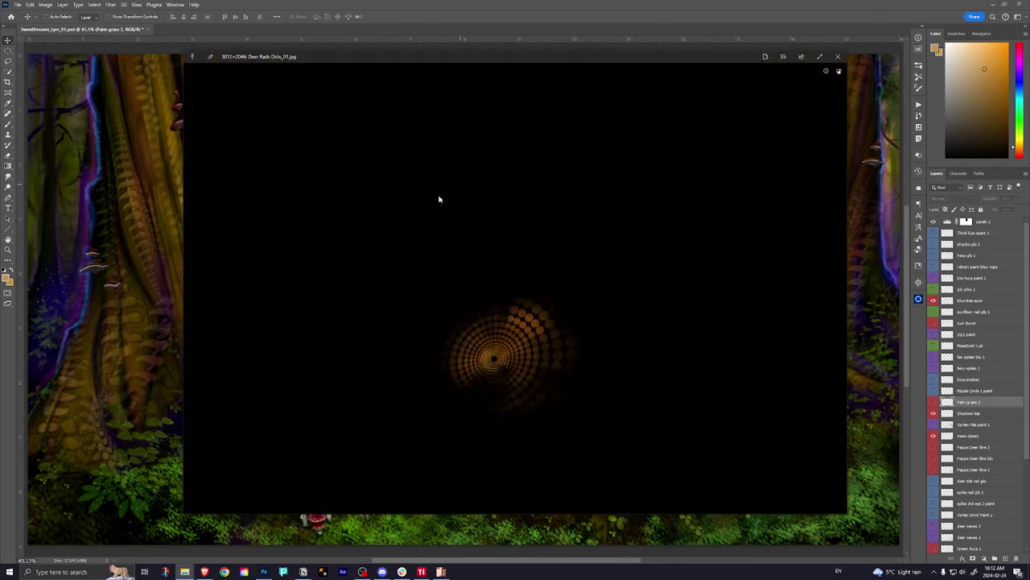
- Step through Deer Rads, Deer Vortex, Deer Zig Rad, DiamondAura, Fairy dots and Glow Orbs images with their _direct versions
{"action": "key", "text": "Down"}
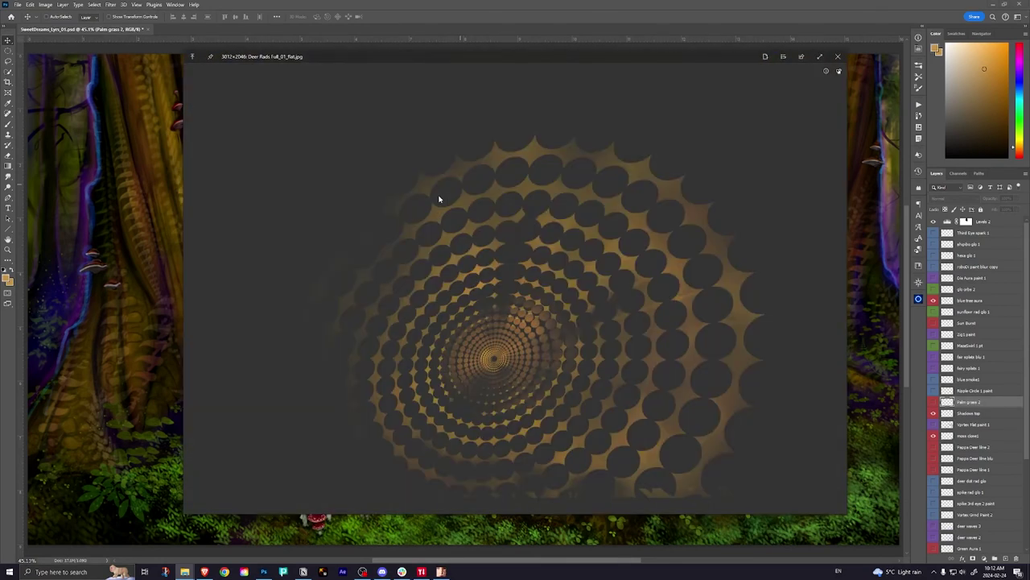
{"action": "key", "text": "Down"}
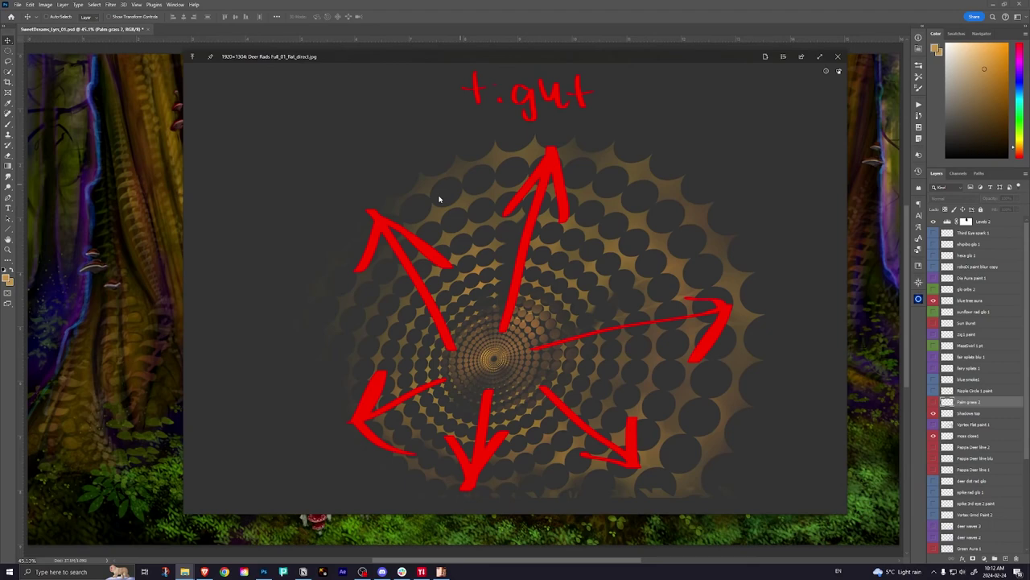
{"action": "key", "text": "Down"}
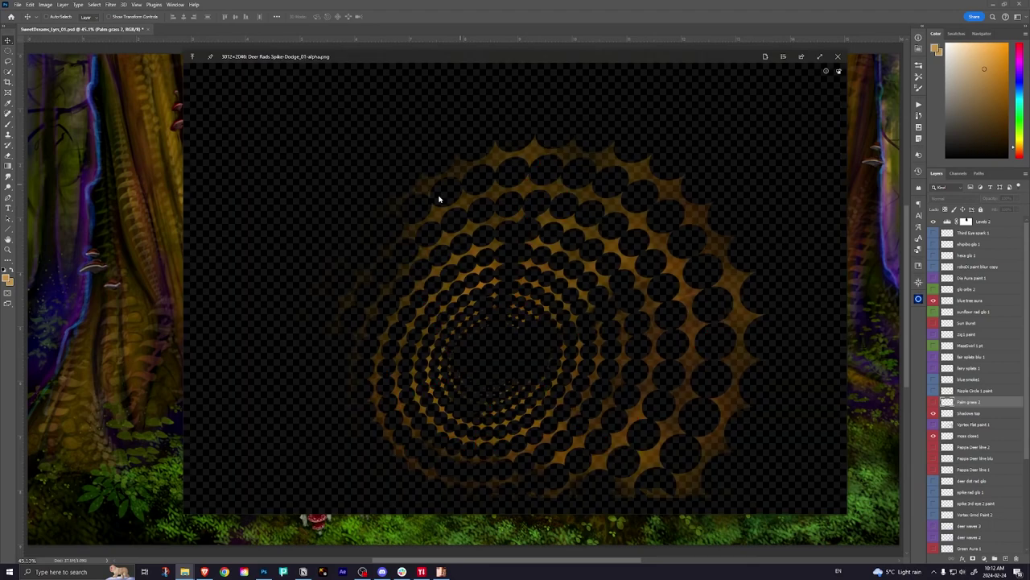
{"action": "key", "text": "Down"}
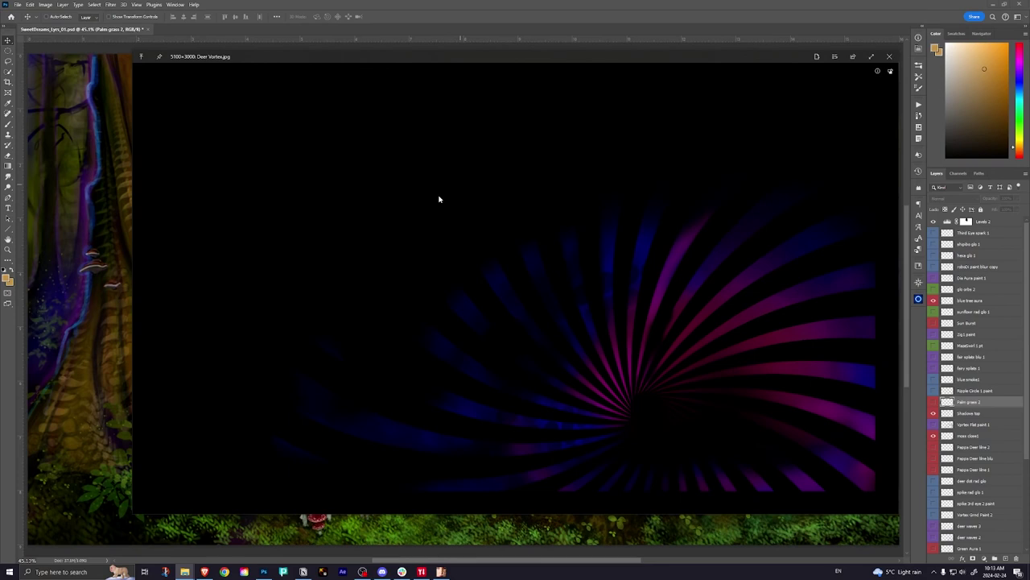
{"action": "key", "text": "Right"}
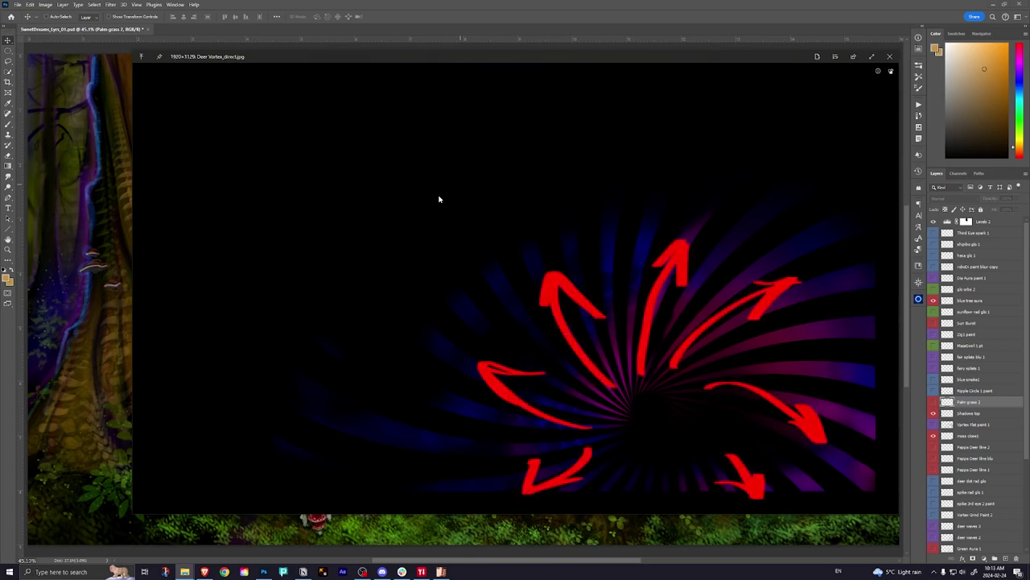
{"action": "key", "text": "Right"}
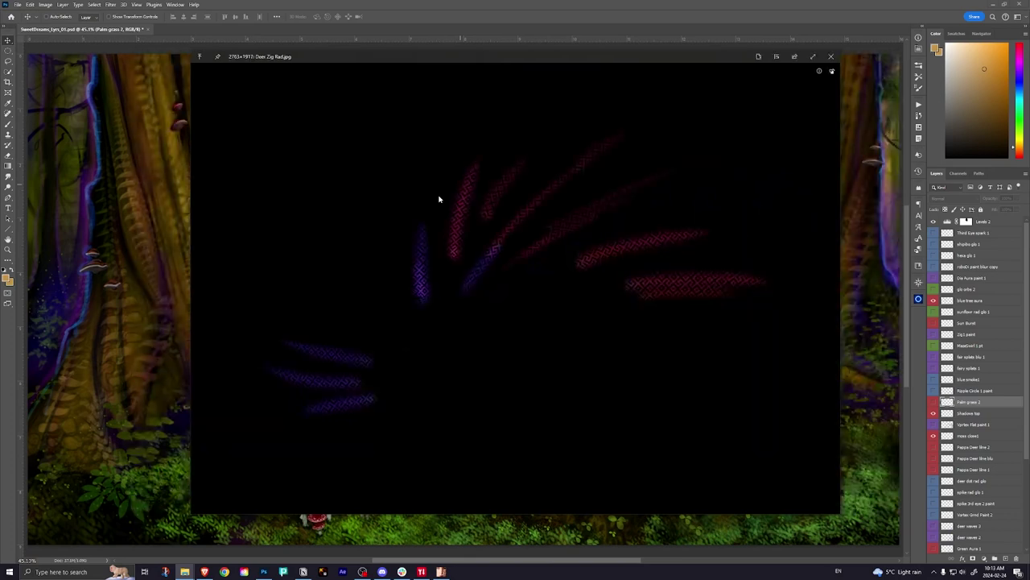
{"action": "key", "text": "Right"}
{"action": "key", "text": "Right"}
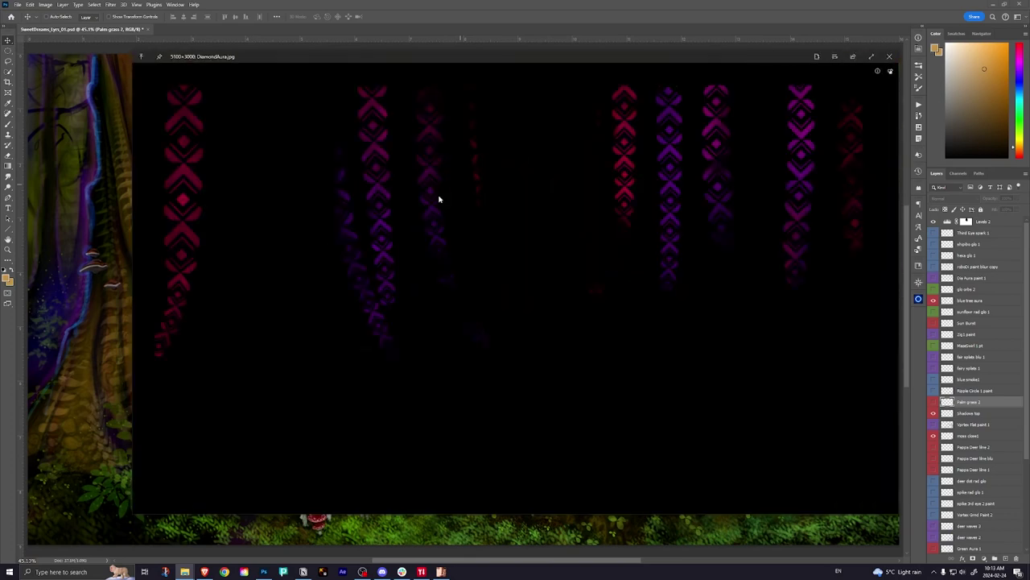
{"action": "key", "text": "Right"}
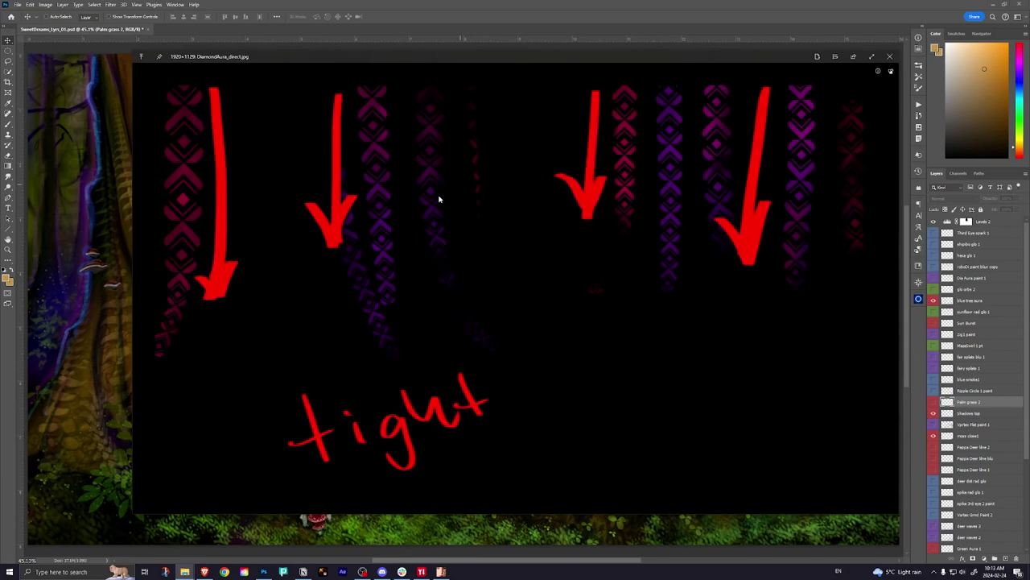
{"action": "key", "text": "Right"}
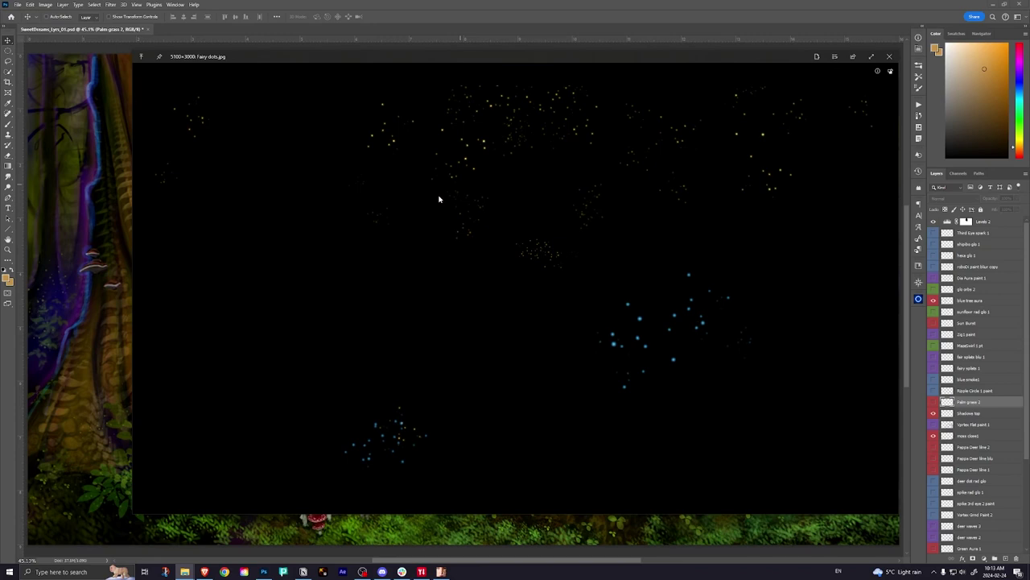
{"action": "key", "text": "Right"}
{"action": "key", "text": "Right"}
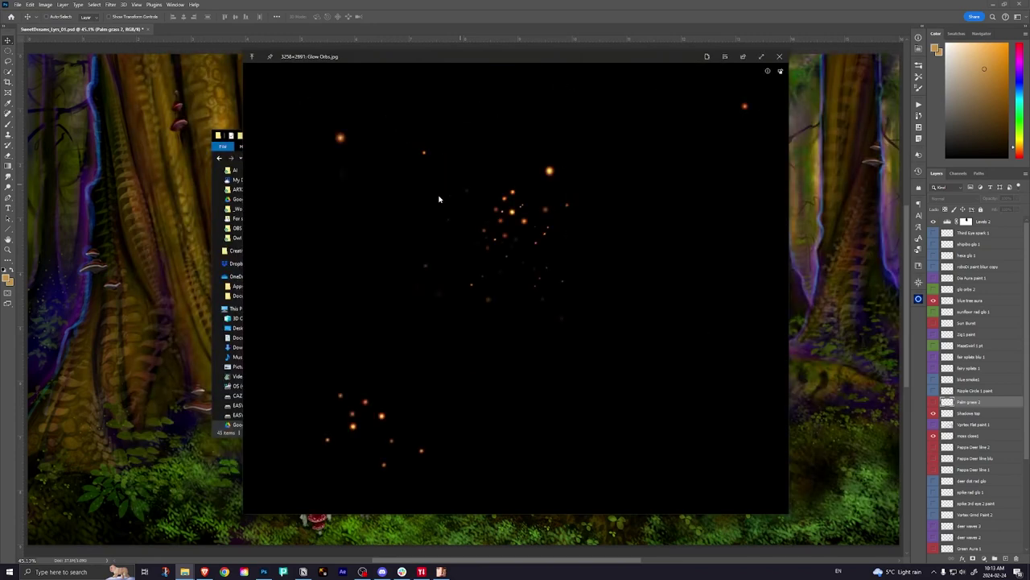
{"action": "key", "text": "Right"}
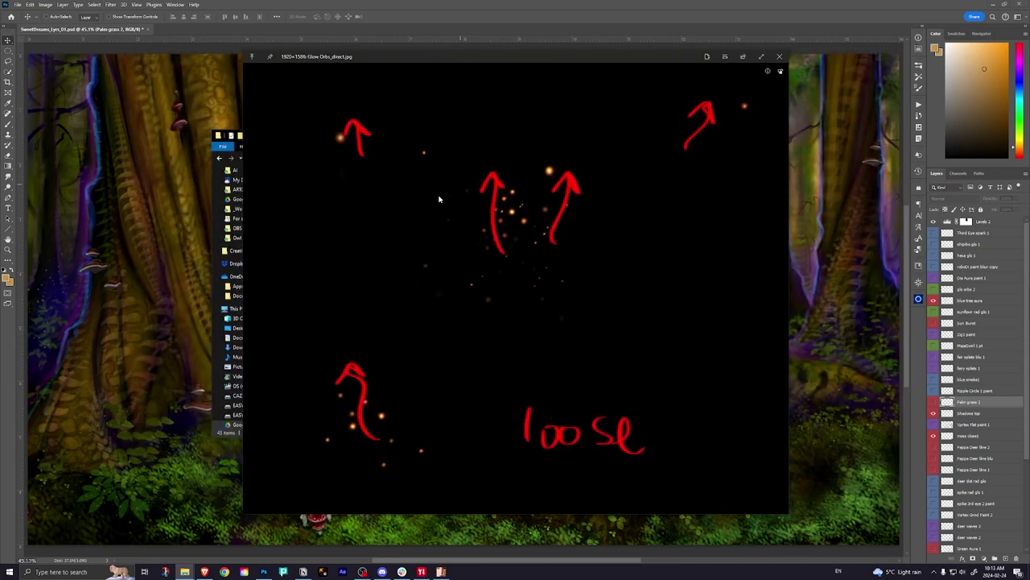
{"action": "key", "text": "Right"}
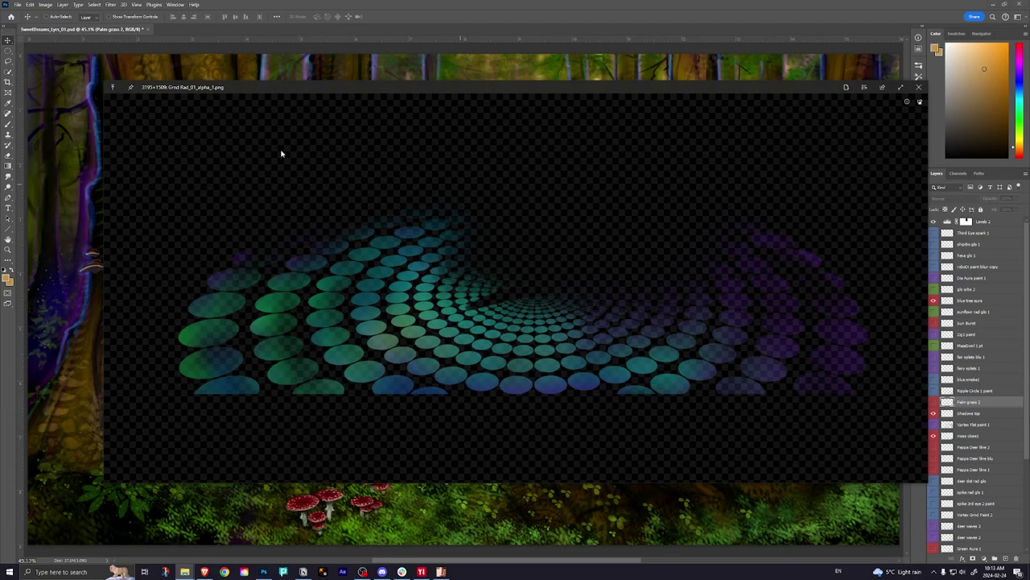
- Move the Grnd Rad_01_alpha_1.png preview aside, then close it
{"action": "left_click_drag", "start_coordinate": [515, 88], "coordinate": [491, 79]}
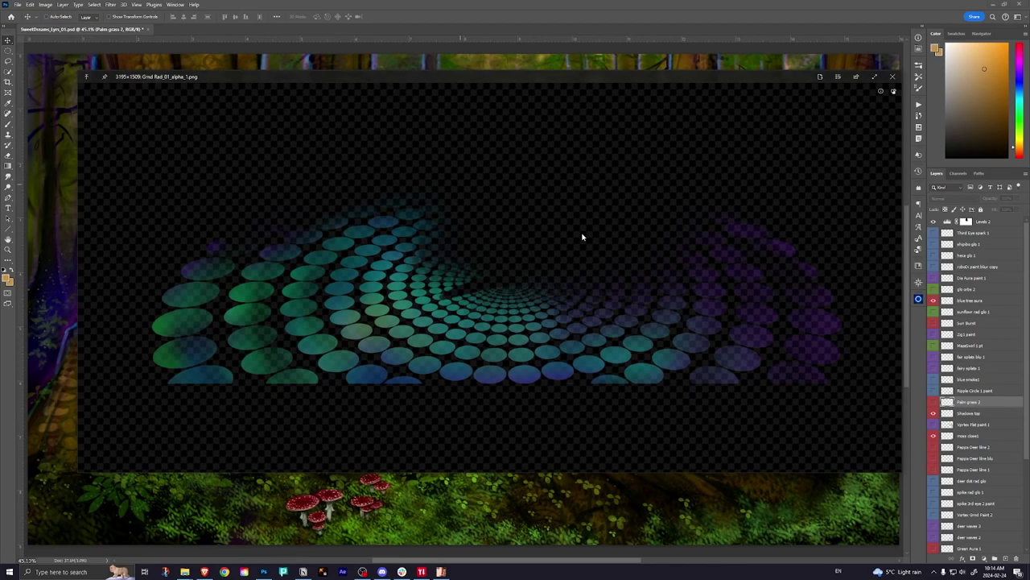
{"action": "key", "text": "Escape"}
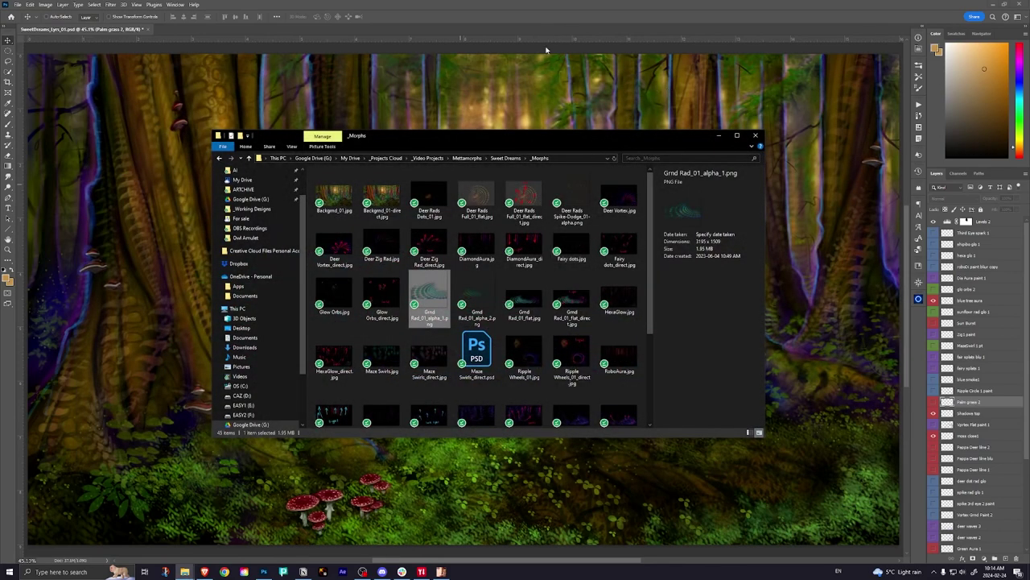
- Select Vortex Grnd Paint 2, turn the Grnd Spot dot layers back on, then switch to _Morphs
{"action": "left_click", "coordinate": [546, 50]}
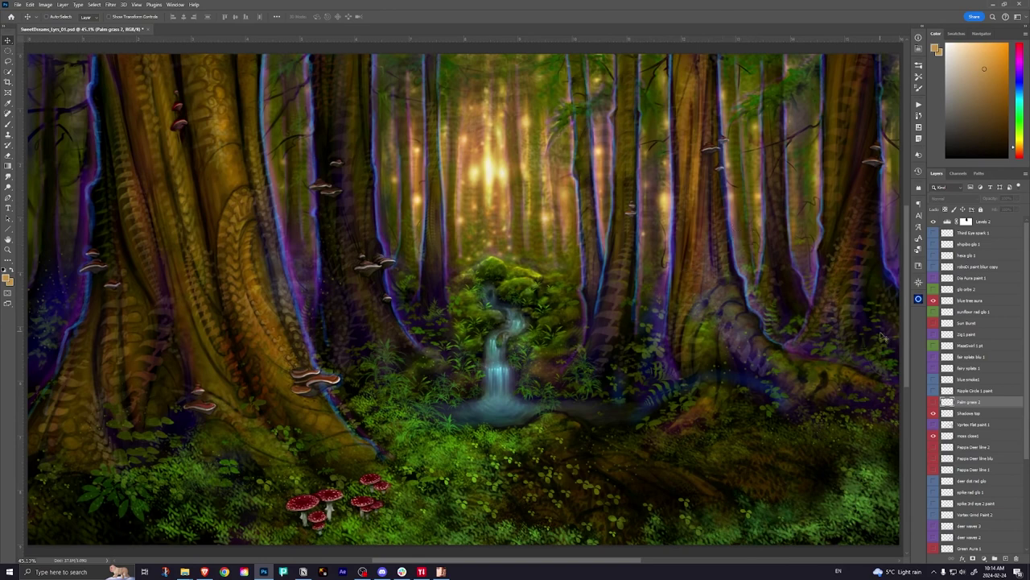
{"action": "scroll", "coordinate": [979, 341], "scroll_direction": "down", "scroll_amount": 3}
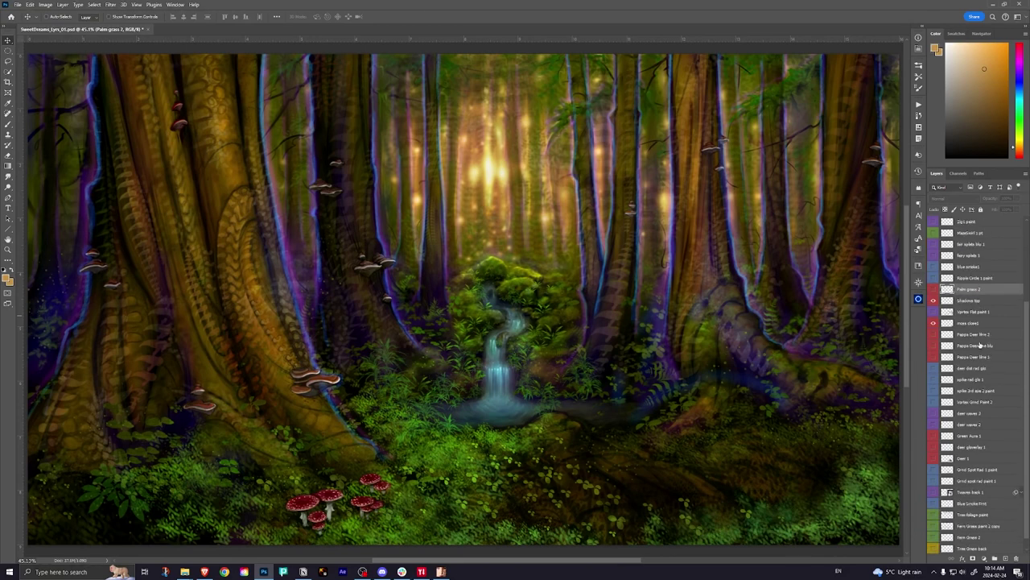
{"action": "left_click", "coordinate": [969, 424]}
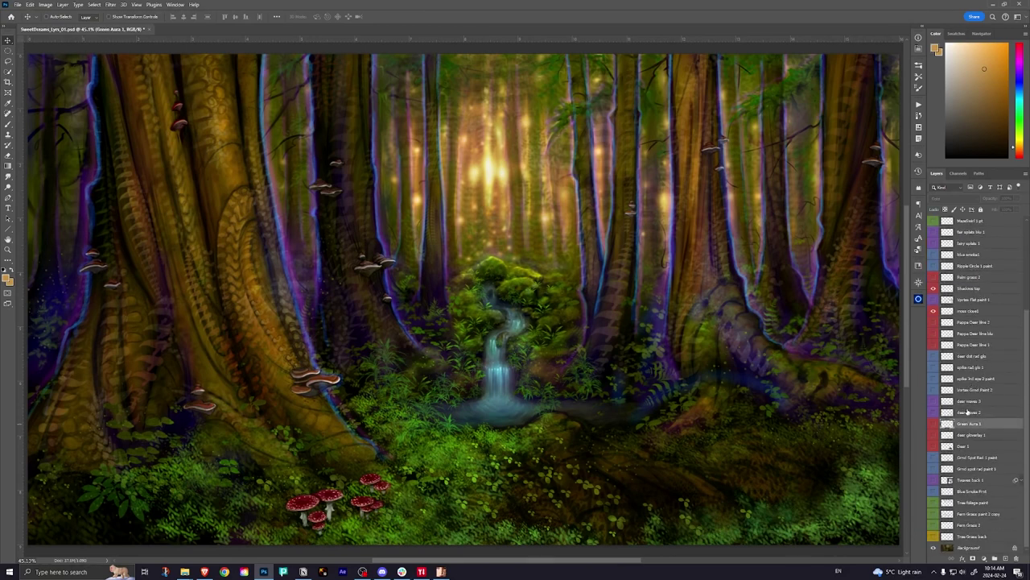
{"action": "left_click", "coordinate": [974, 389]}
{"action": "left_click", "coordinate": [933, 469]}
{"action": "left_click", "coordinate": [933, 457]}
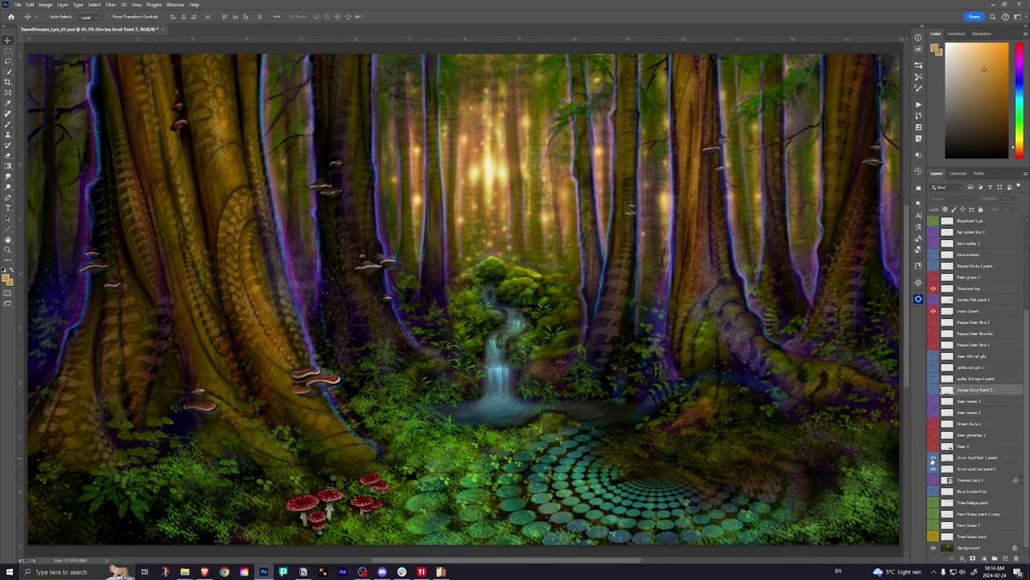
{"action": "left_click", "coordinate": [933, 457]}
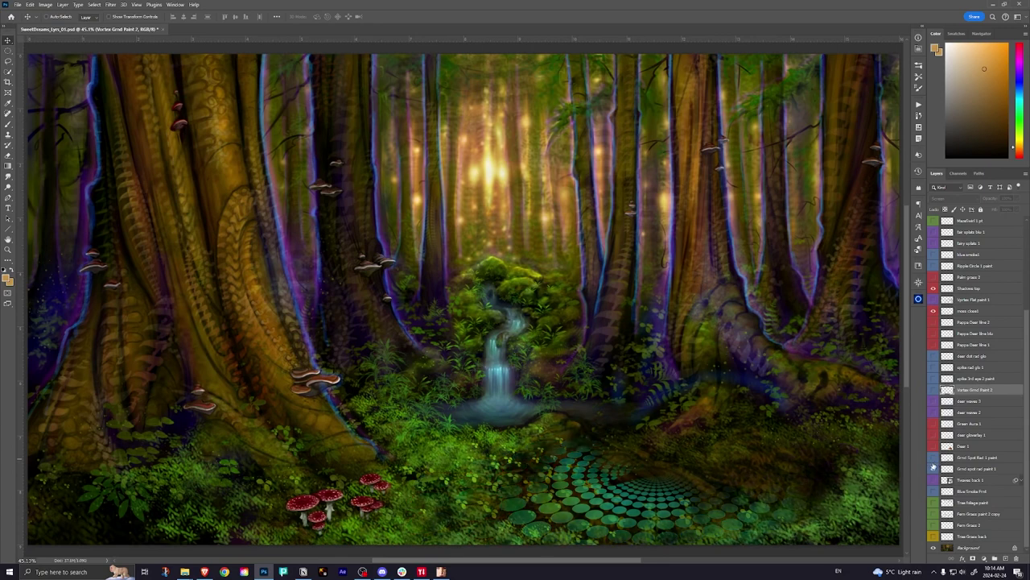
{"action": "left_click", "coordinate": [933, 468]}
{"action": "left_click", "coordinate": [933, 468]}
{"action": "left_click", "coordinate": [933, 457]}
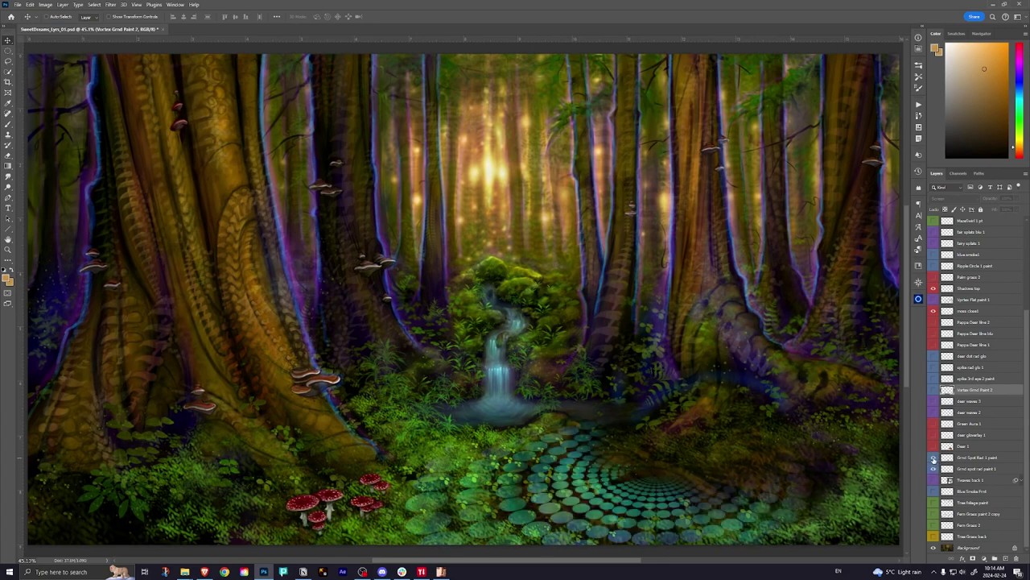
{"action": "key", "text": "alt+Tab"}
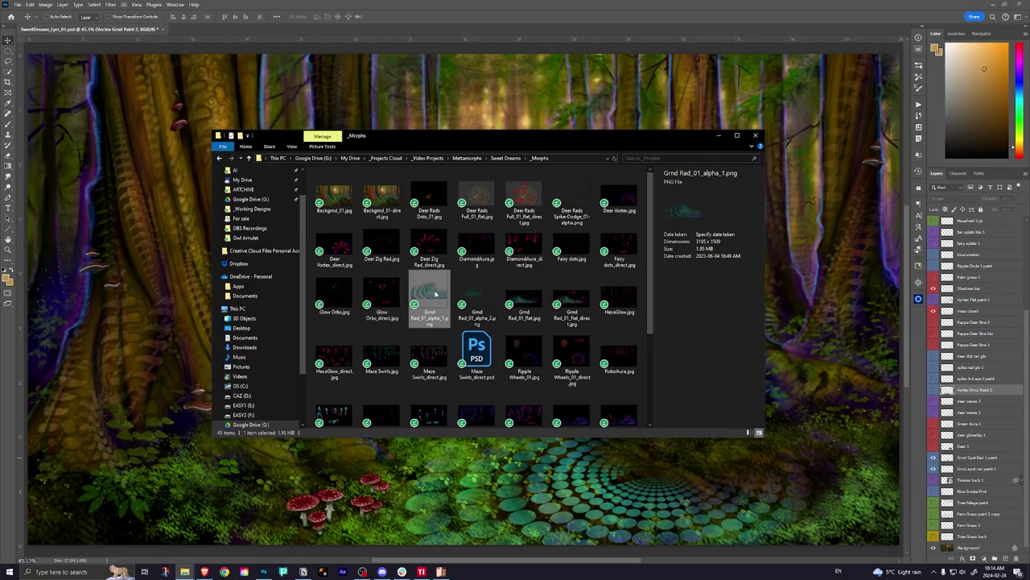
- Compare the Grnd Rad_01 alpha_1, alpha_2 and flat.jpg previews, then close the folder
{"action": "key", "text": "space"}
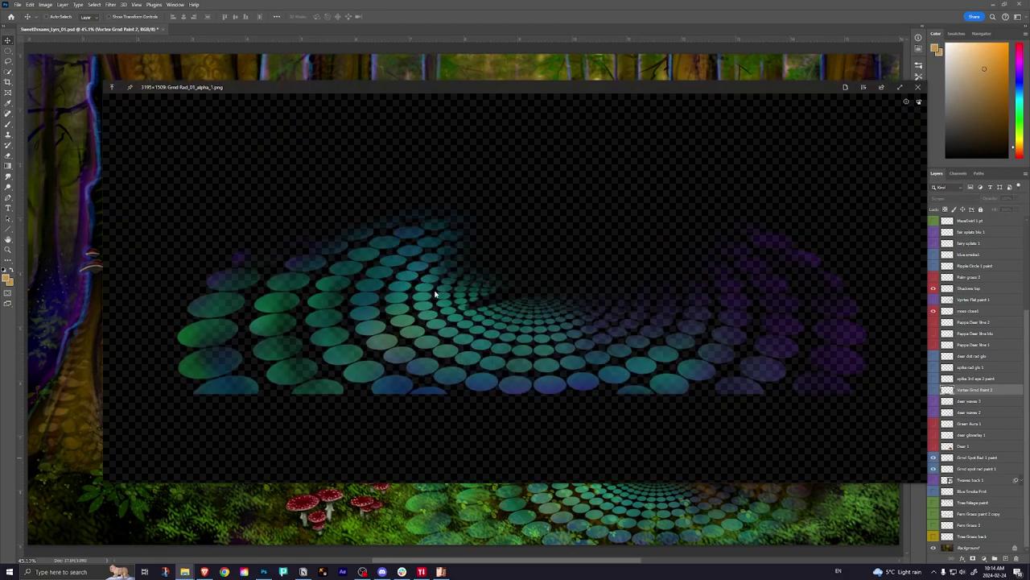
{"action": "key", "text": "Right"}
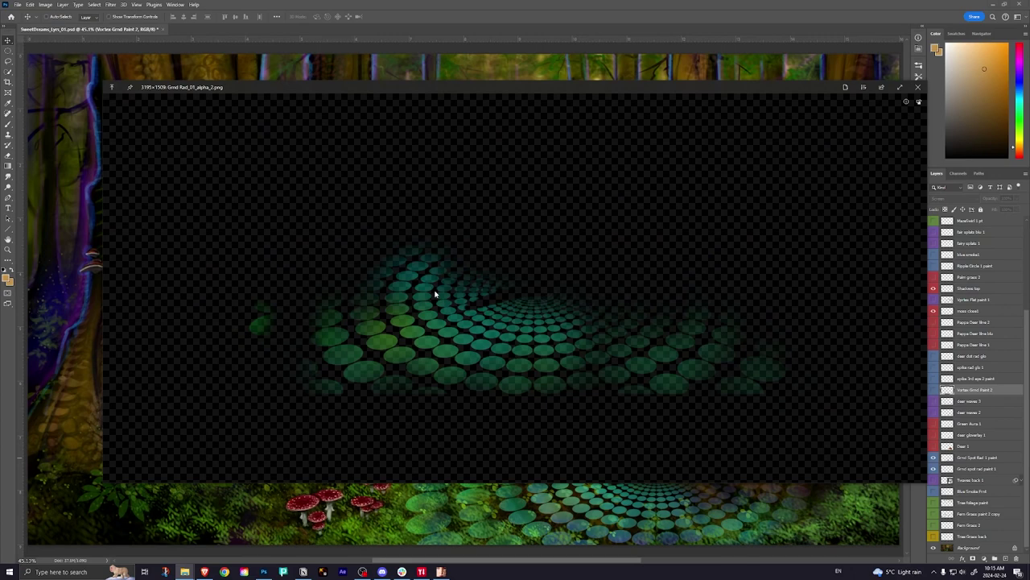
{"action": "key", "text": "Right"}
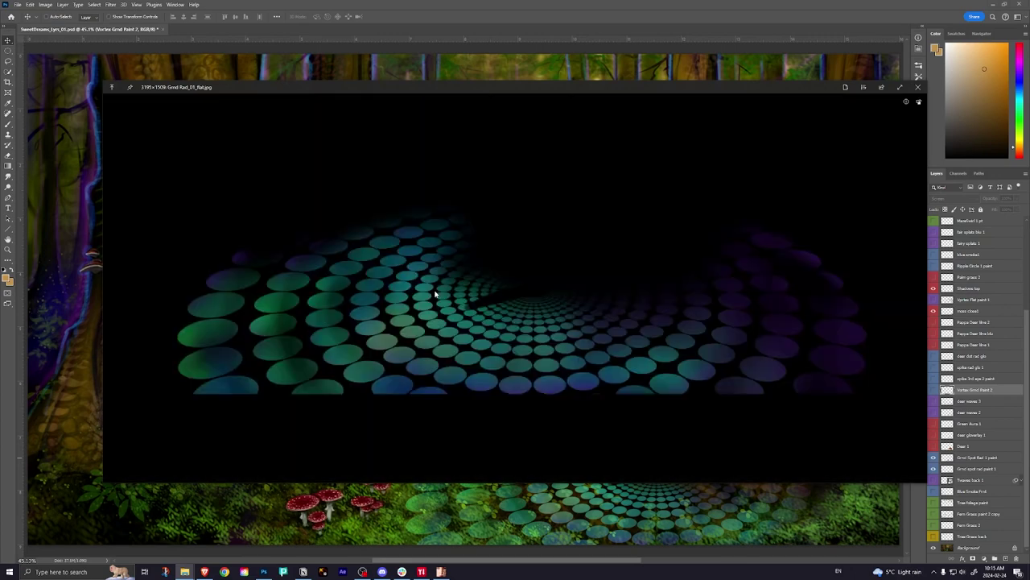
{"action": "key", "text": "Left"}
{"action": "key", "text": "Left"}
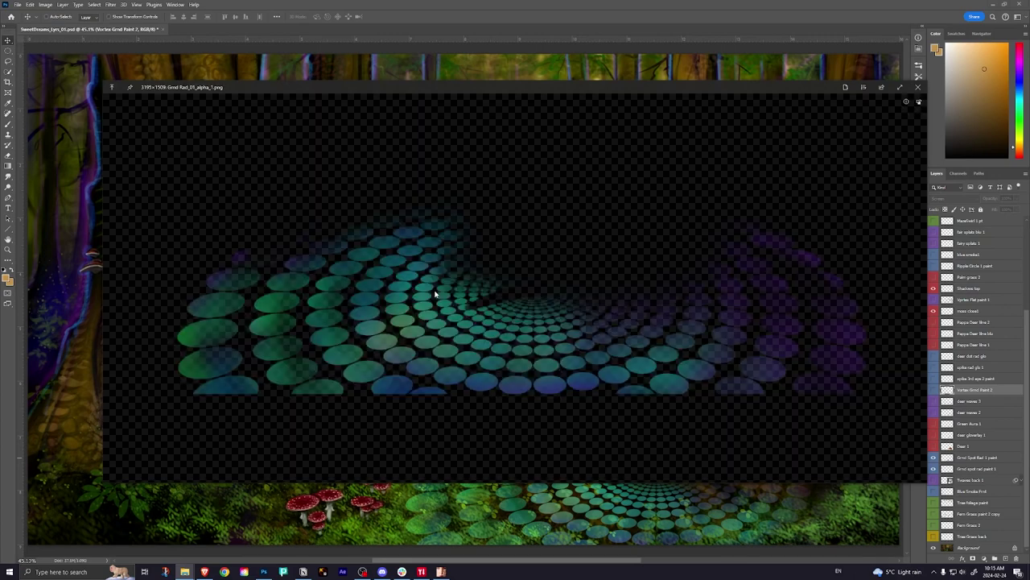
{"action": "key", "text": "space"}
{"action": "left_click", "coordinate": [755, 135]}
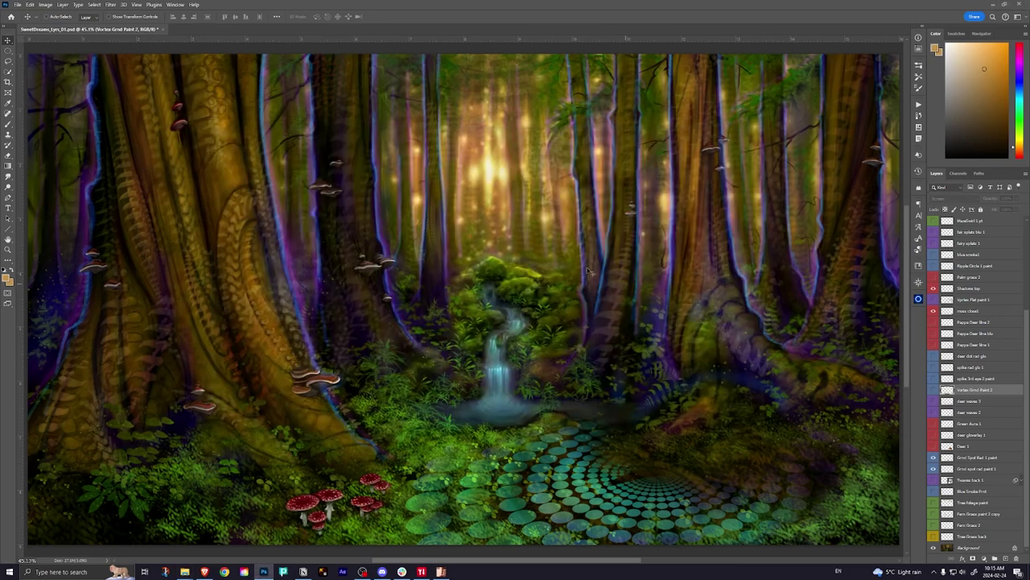
{"action": "scroll", "coordinate": [953, 332], "scroll_direction": "up", "scroll_amount": 3}
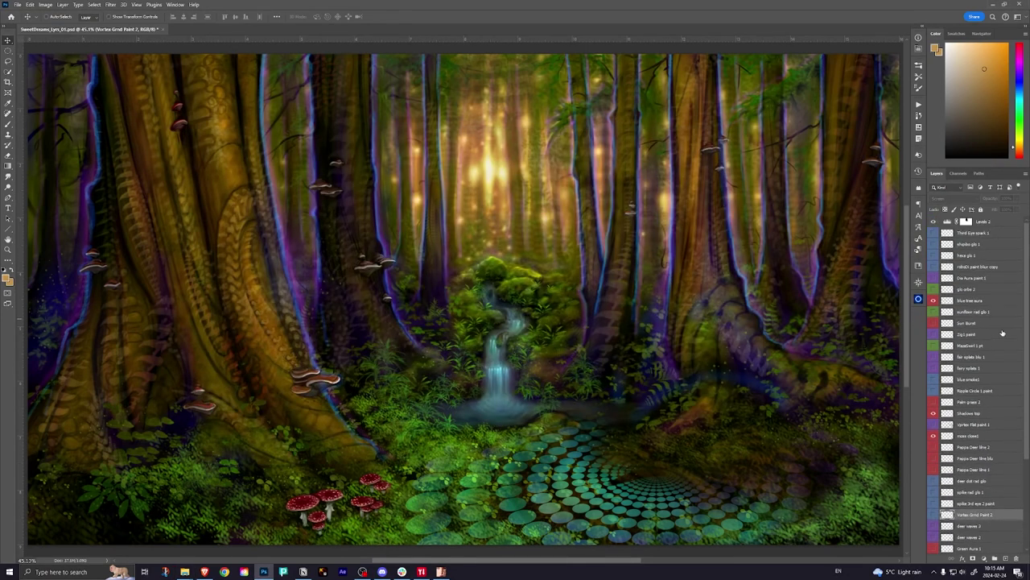
{"action": "scroll", "coordinate": [967, 300], "scroll_direction": "down", "scroll_amount": 3}
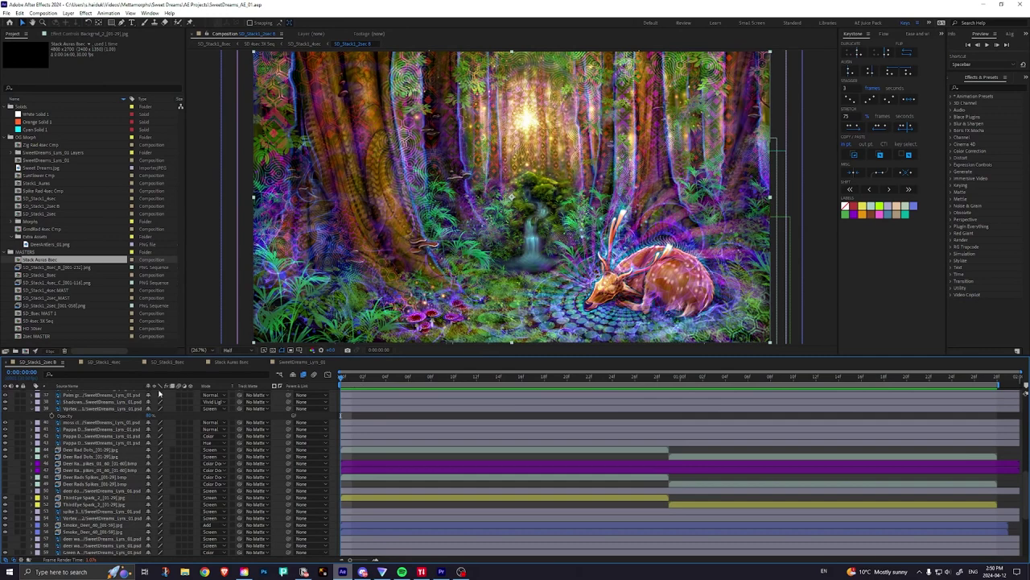
{"action": "scroll", "coordinate": [106, 453], "scroll_direction": "down", "scroll_amount": 3}
{"action": "scroll", "coordinate": [105, 467], "scroll_direction": "up", "scroll_amount": 3}
{"action": "scroll", "coordinate": [97, 456], "scroll_direction": "up", "scroll_amount": 6}
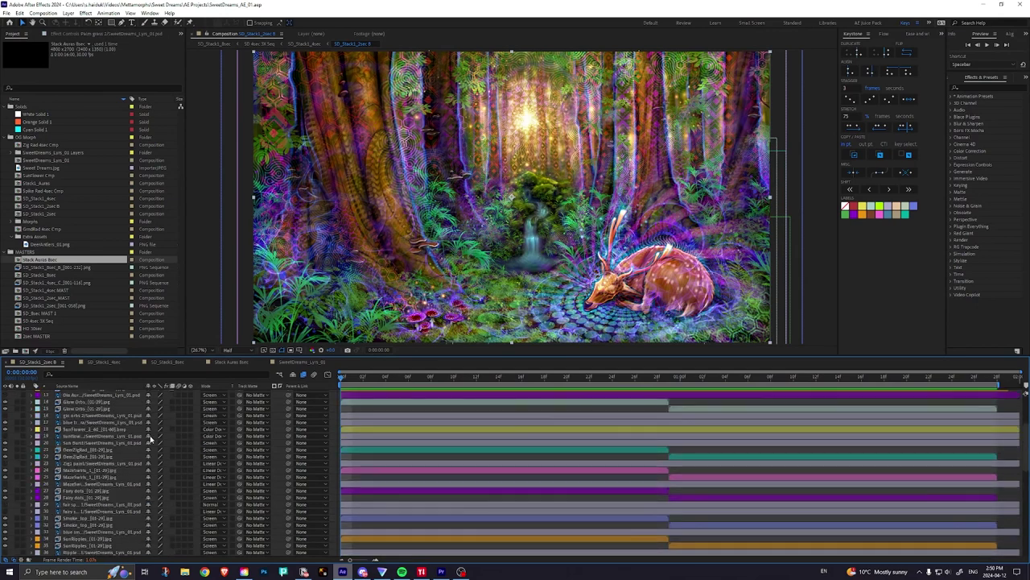
{"action": "scroll", "coordinate": [145, 447], "scroll_direction": "down", "scroll_amount": 10}
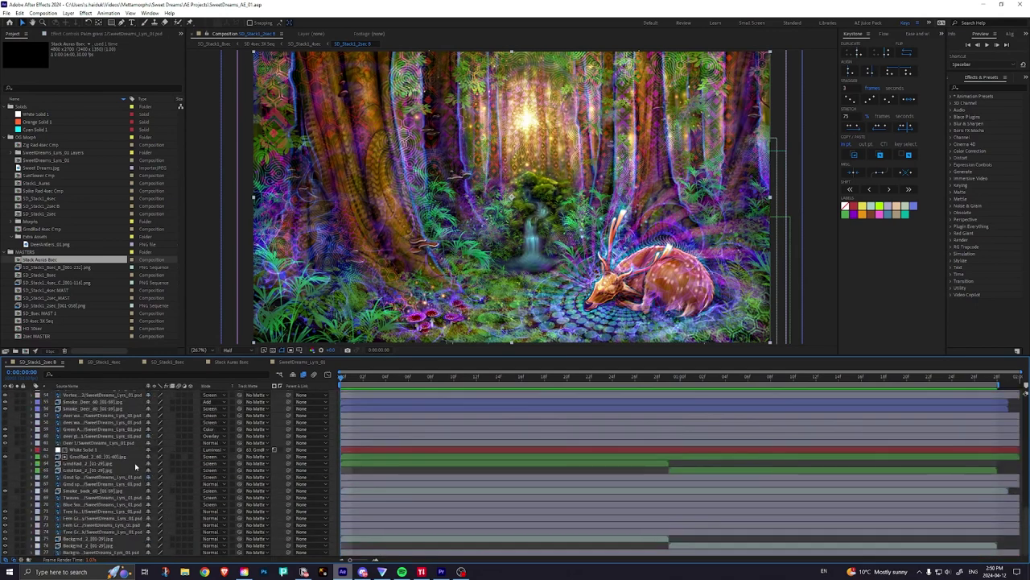
{"action": "left_click", "coordinate": [105, 363]}
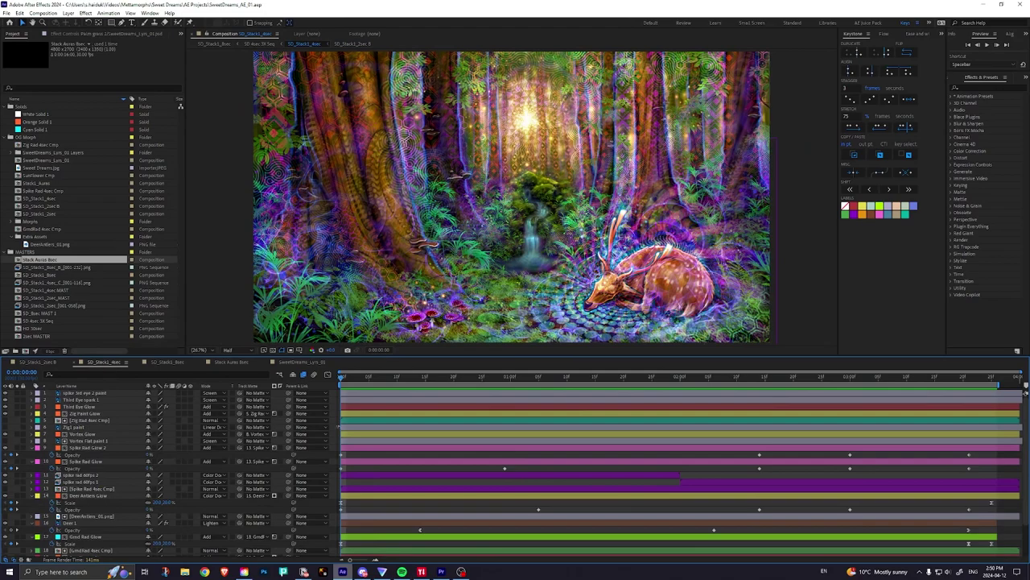
{"action": "left_click_drag", "start_coordinate": [346, 378], "coordinate": [281, 410]}
{"action": "left_click", "coordinate": [171, 362]}
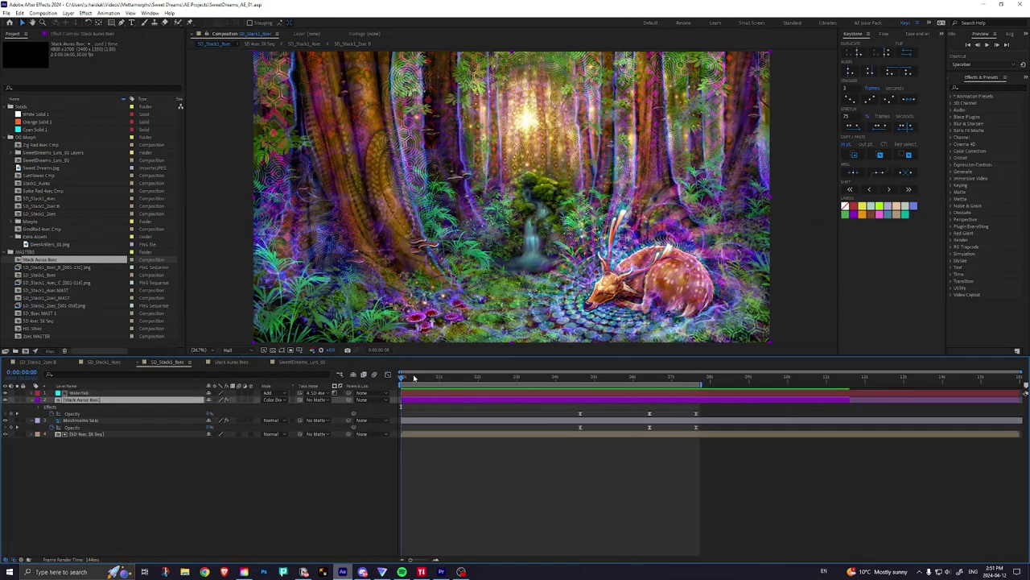
{"action": "left_click_drag", "start_coordinate": [414, 378], "coordinate": [284, 393]}
{"action": "left_click", "coordinate": [49, 362]}
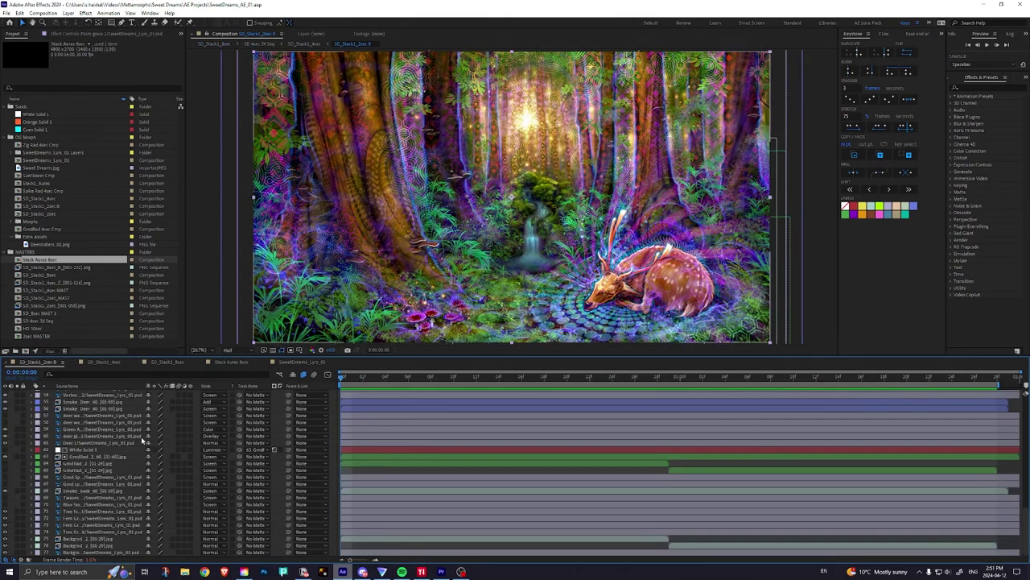
{"action": "left_click", "coordinate": [102, 363]}
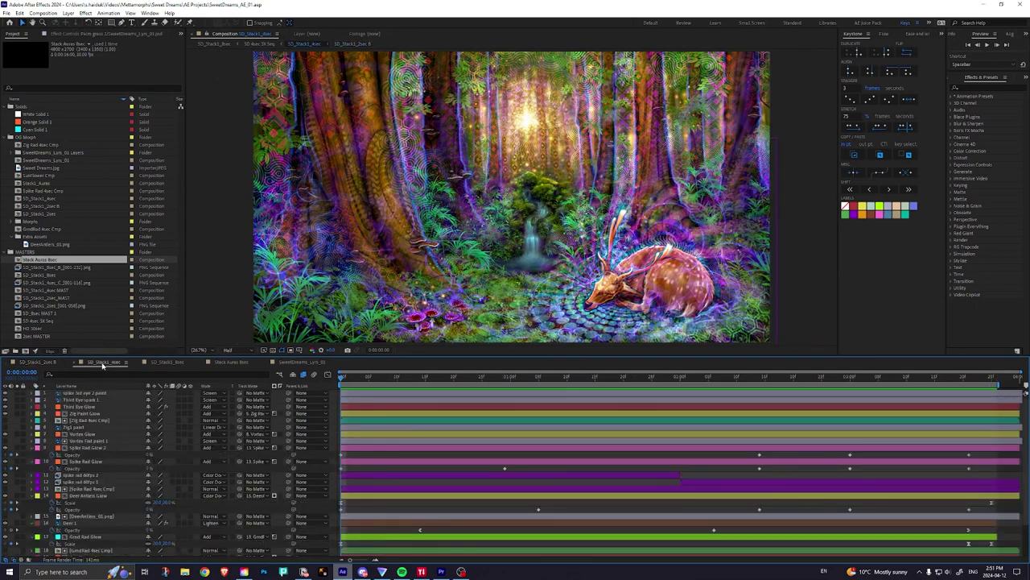
{"action": "scroll", "coordinate": [105, 458], "scroll_direction": "down", "scroll_amount": 3}
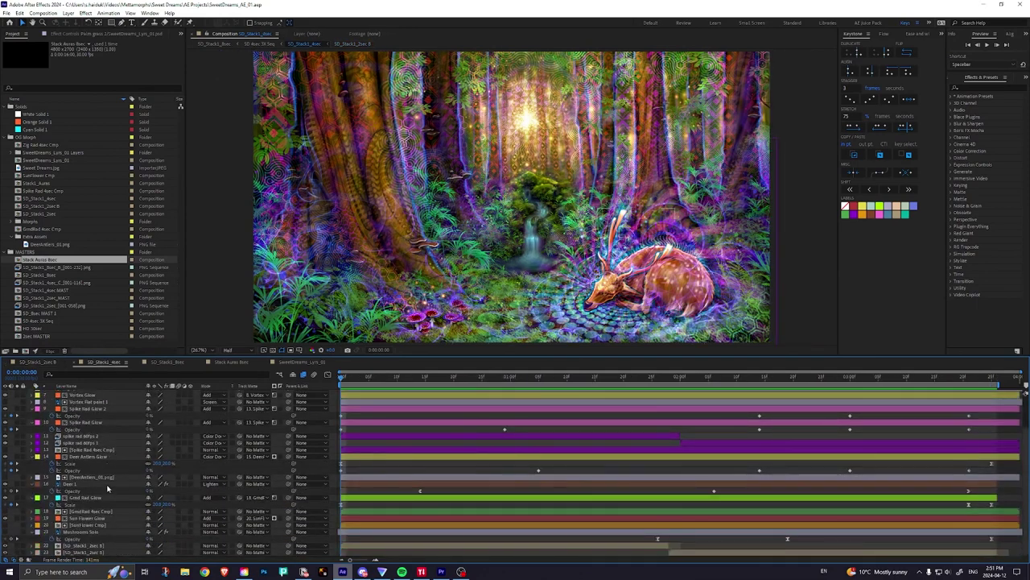
{"action": "scroll", "coordinate": [123, 491], "scroll_direction": "up", "scroll_amount": 3}
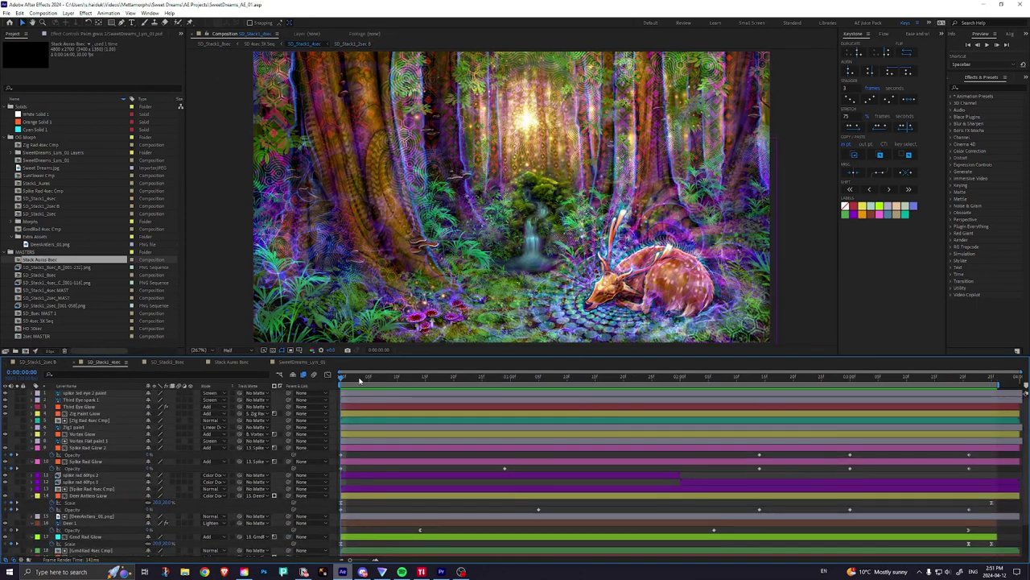
{"action": "key", "text": "space"}
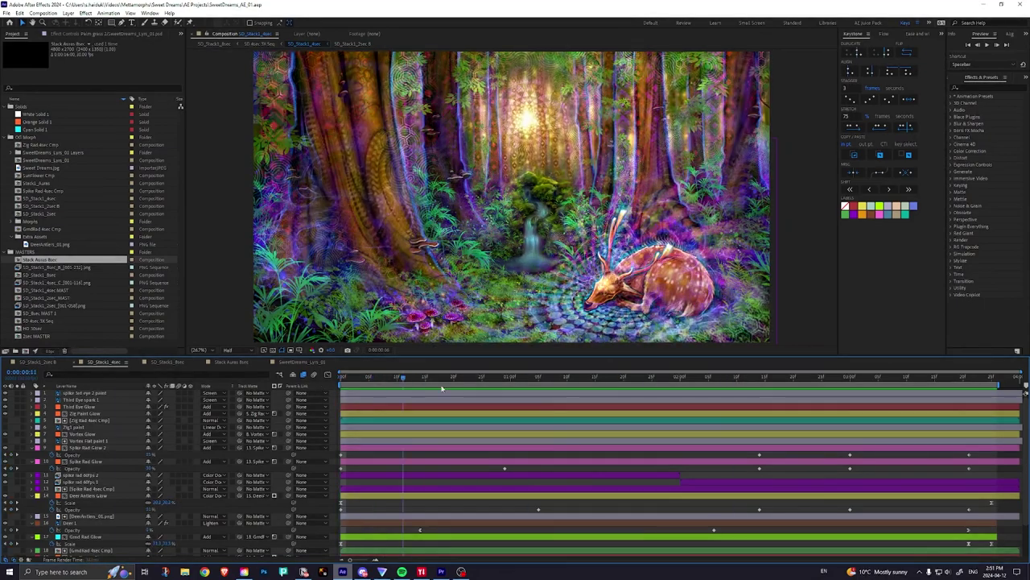
{"action": "key", "text": "space"}
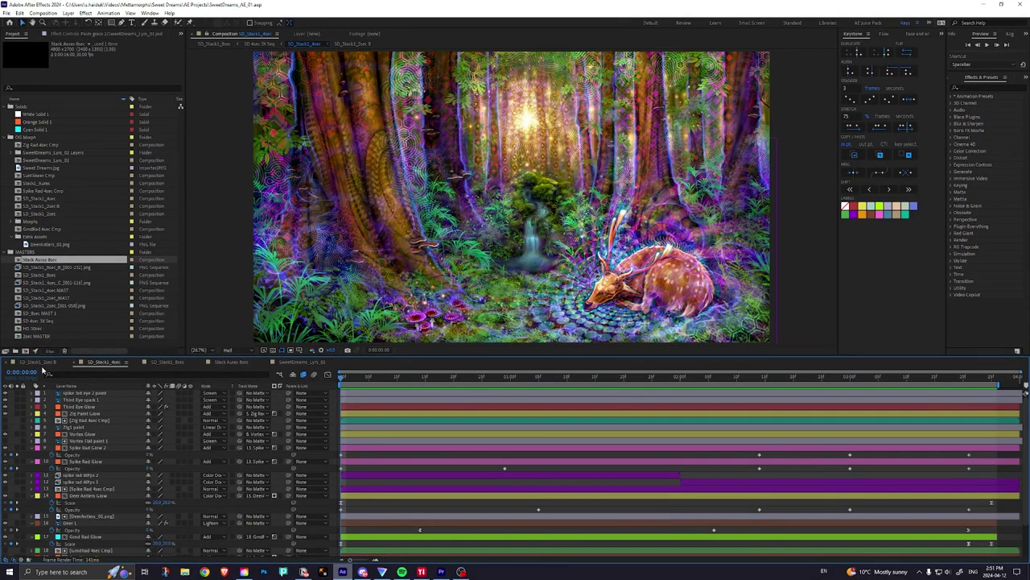
{"action": "left_click", "coordinate": [40, 362]}
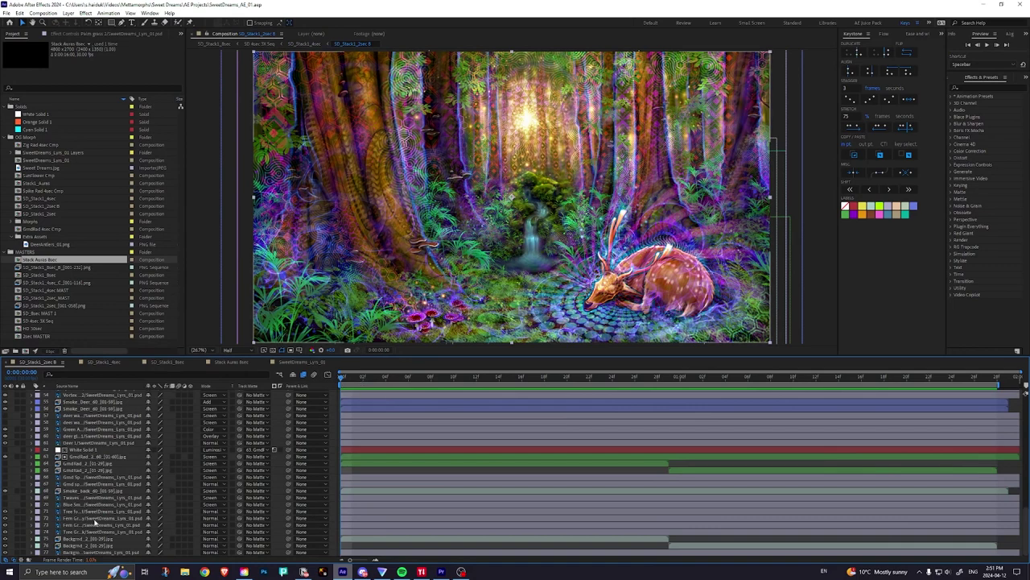
- Solo the background forest layer to view it alone, then unsolo it
{"action": "left_click", "coordinate": [76, 537]}
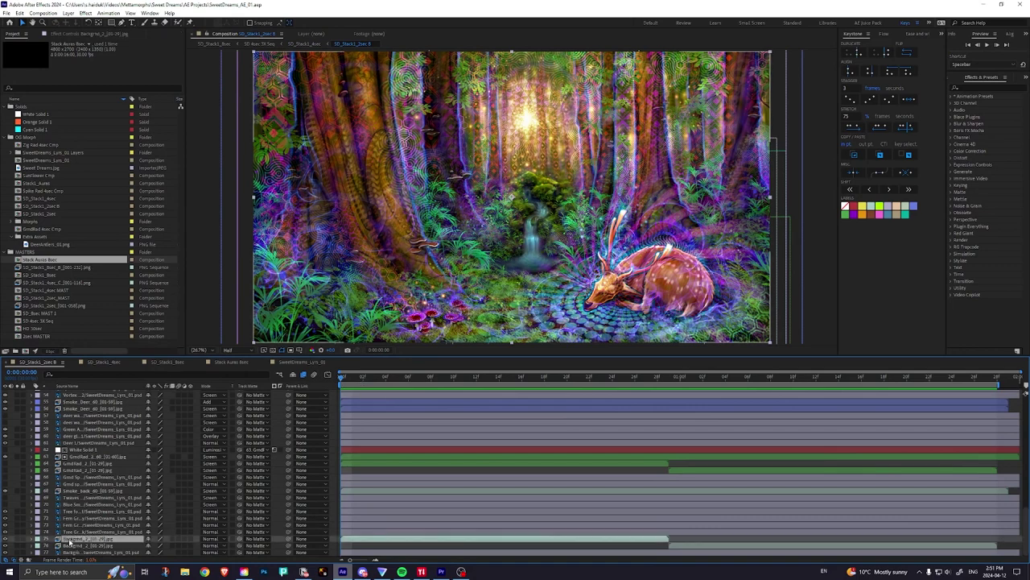
{"action": "left_click", "coordinate": [17, 540]}
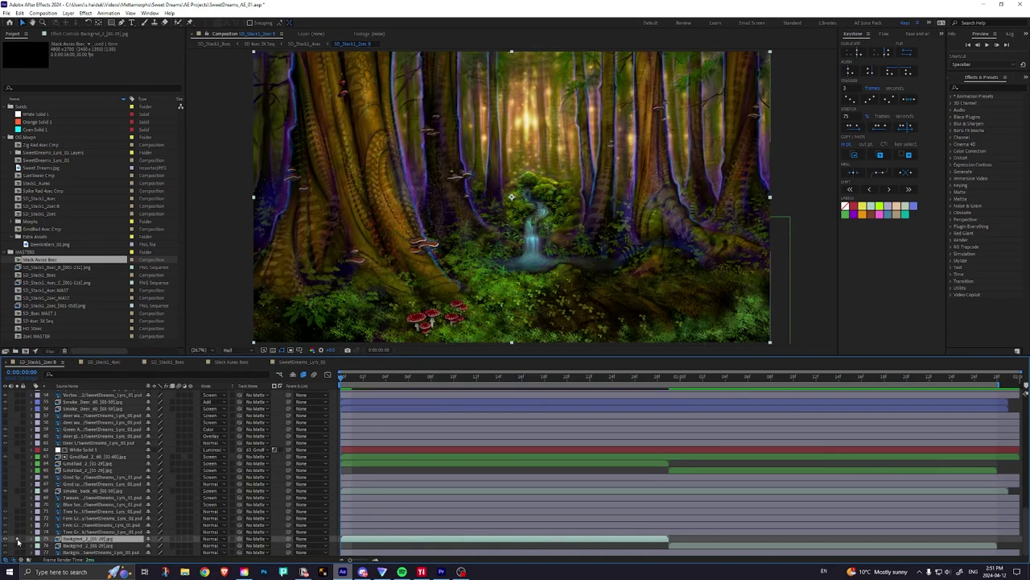
{"action": "left_click", "coordinate": [18, 539]}
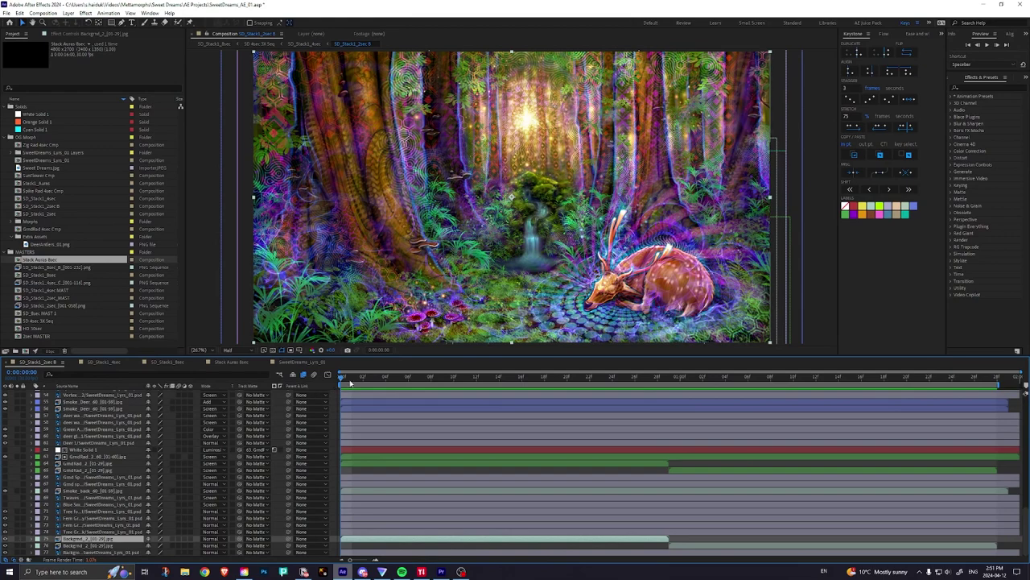
- Play and stop the forest preview, then bring up SD_Stack1_8sec
{"action": "key", "text": "space"}
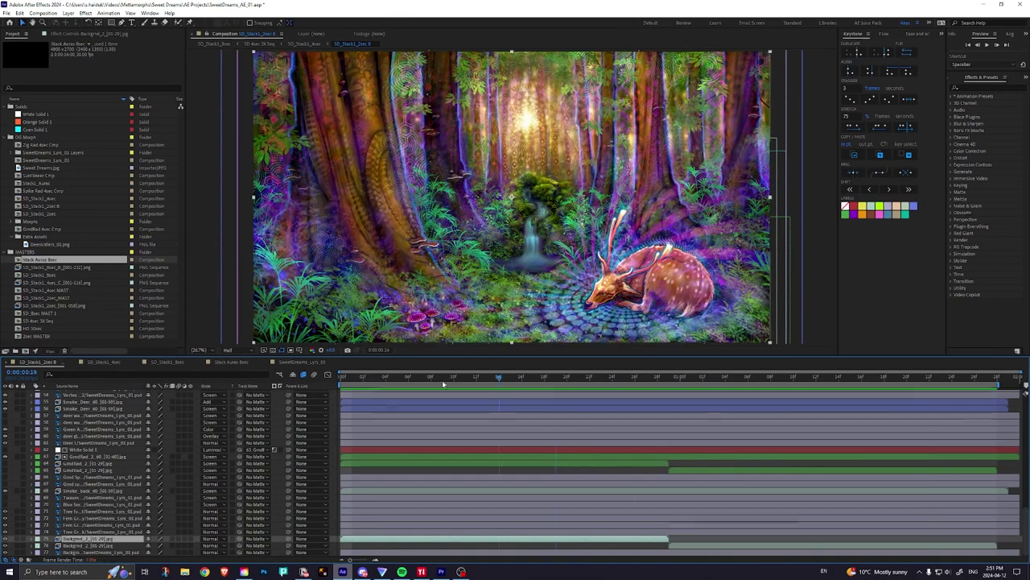
{"action": "key", "text": "space"}
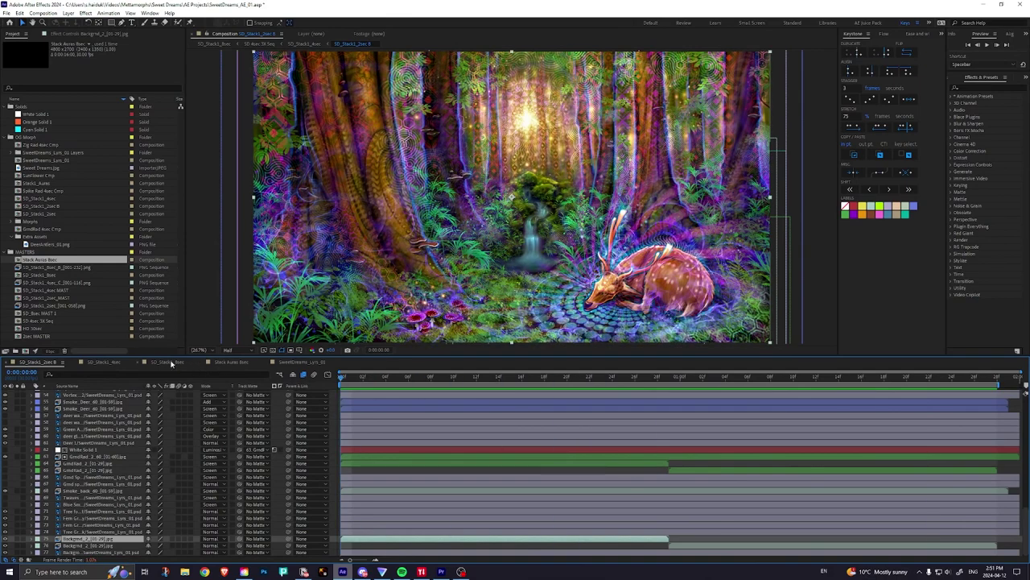
{"action": "left_click", "coordinate": [169, 362]}
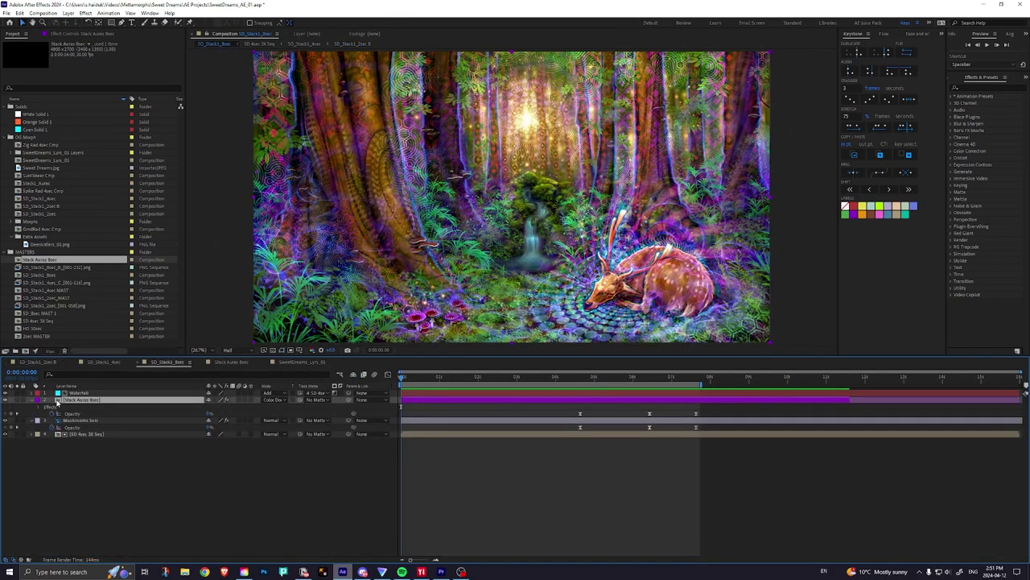
{"action": "double_click", "coordinate": [57, 401]}
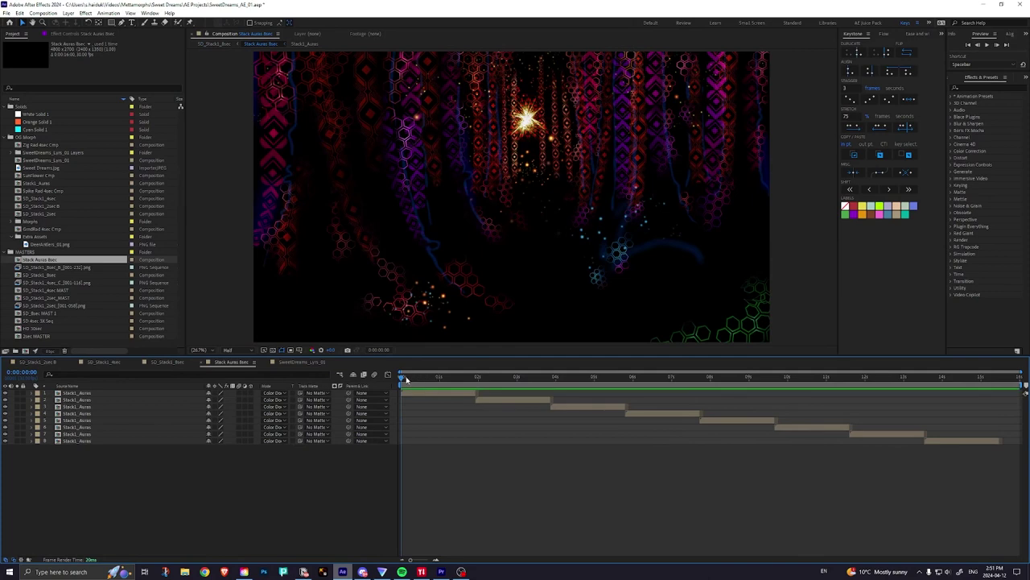
{"action": "mouse_move", "coordinate": [403, 378]}
{"action": "left_mouse_down"}
{"action": "mouse_move", "coordinate": [902, 386]}
{"action": "mouse_move", "coordinate": [384, 385]}
{"action": "left_mouse_up"}
- Cycle through the SD_Stack1_8sec, SD_Stack1_4sec and SD_Stack1_2sec B compositions
{"action": "left_click", "coordinate": [165, 362]}
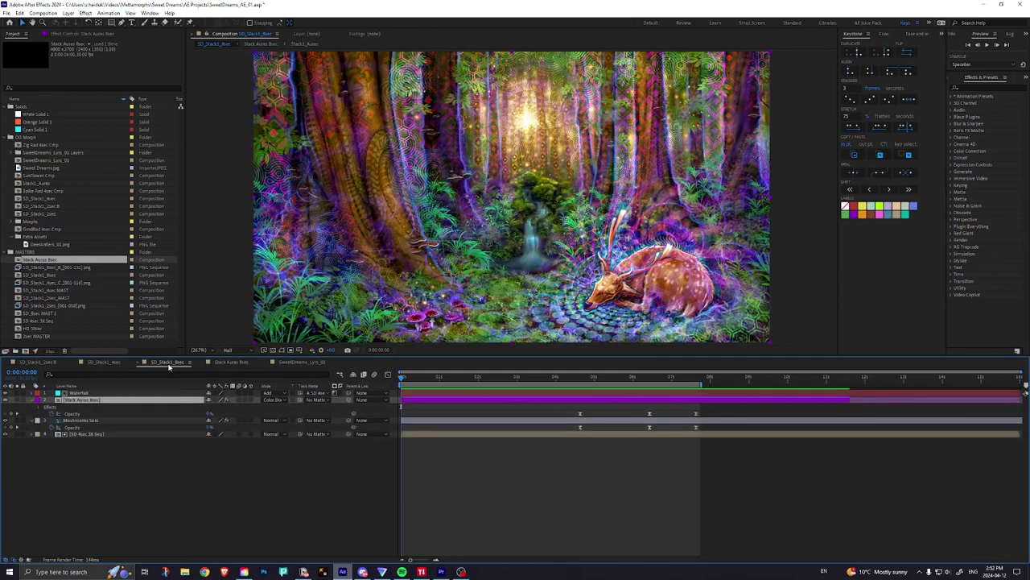
{"action": "left_click", "coordinate": [105, 362]}
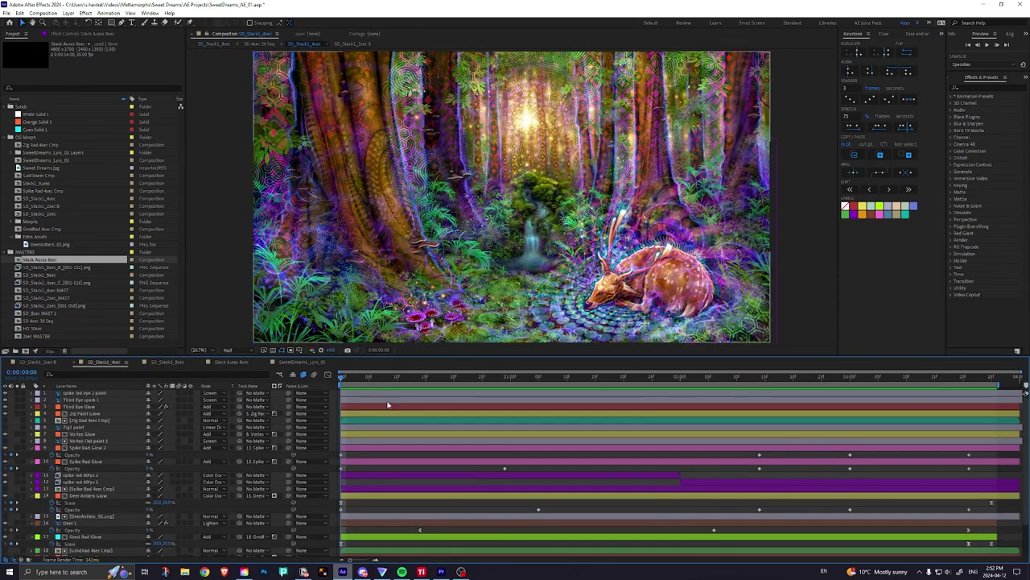
{"action": "left_click", "coordinate": [37, 362]}
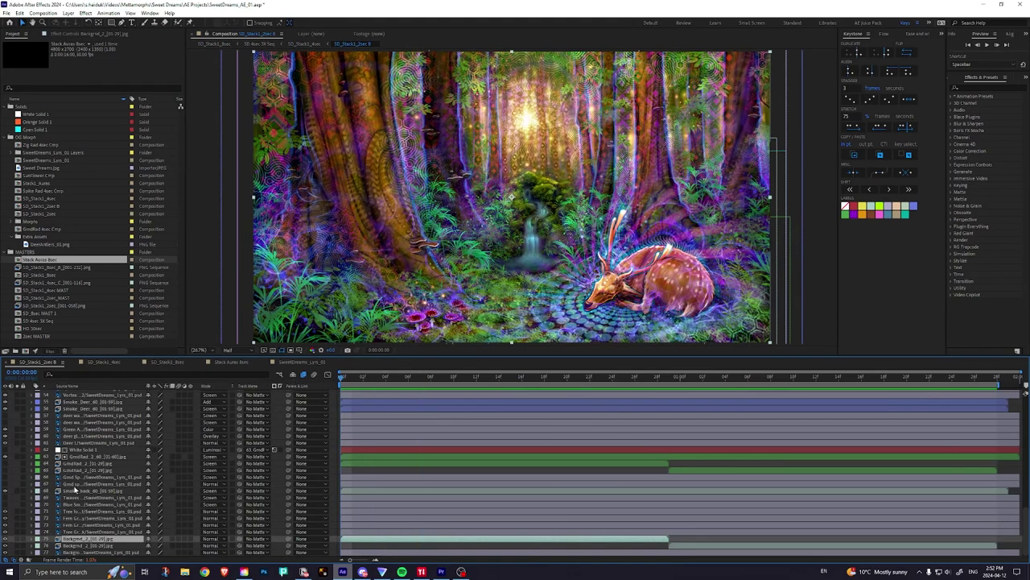
- Solo the RoboAura layer and scrub through its animation, then unsolo it
{"action": "scroll", "coordinate": [78, 489], "scroll_direction": "up", "scroll_amount": 5}
{"action": "scroll", "coordinate": [77, 465], "scroll_direction": "up", "scroll_amount": 4}
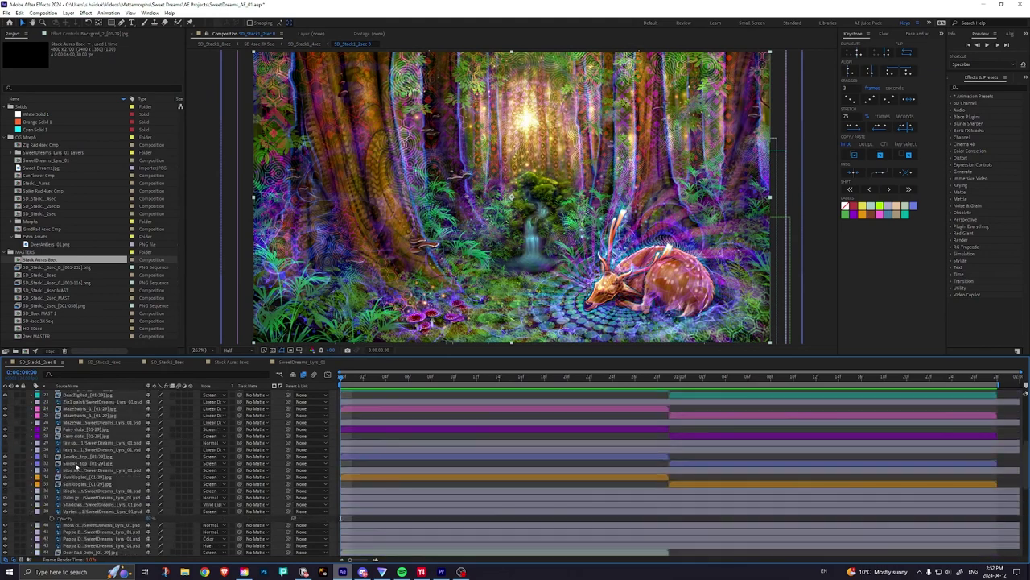
{"action": "scroll", "coordinate": [77, 463], "scroll_direction": "up", "scroll_amount": 3}
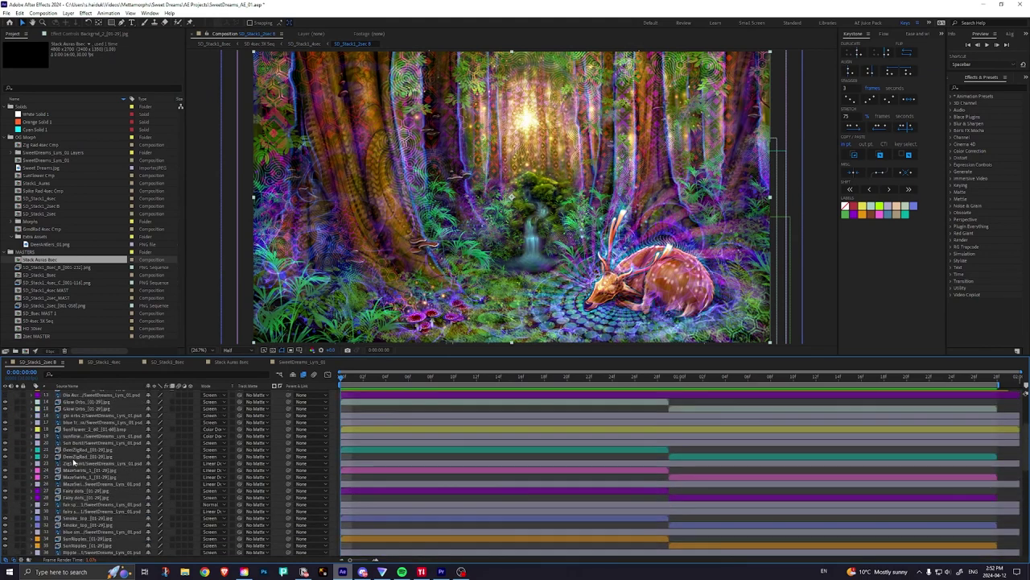
{"action": "left_click", "coordinate": [75, 456]}
{"action": "scroll", "coordinate": [77, 455], "scroll_direction": "up", "scroll_amount": 4}
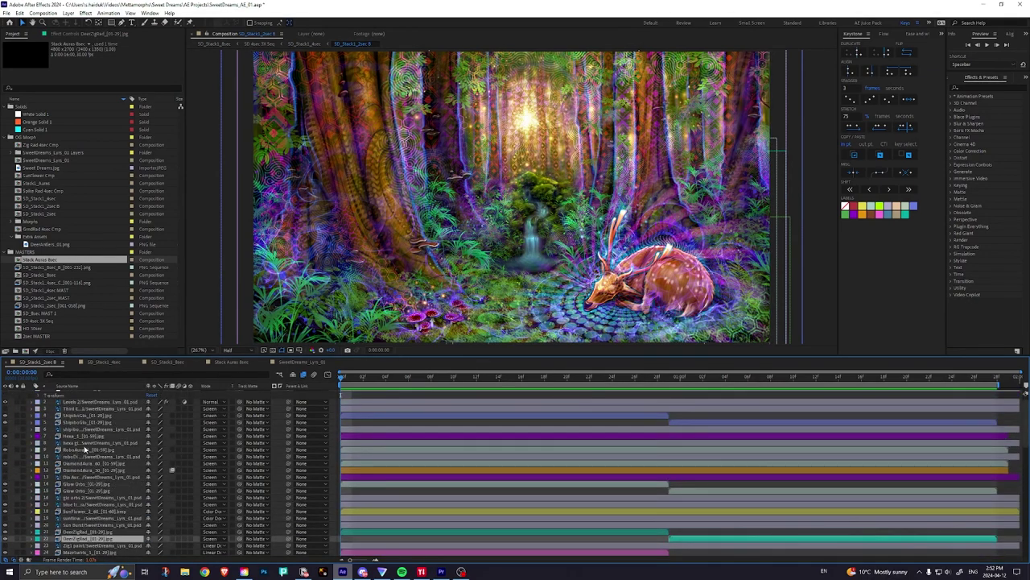
{"action": "left_click", "coordinate": [22, 450]}
{"action": "left_click", "coordinate": [18, 450]}
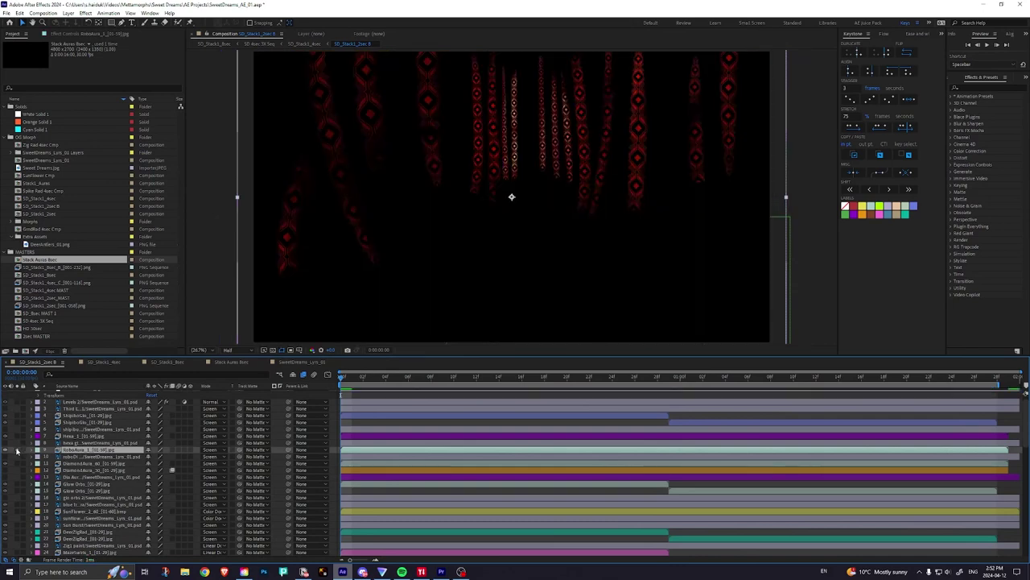
{"action": "left_click_drag", "start_coordinate": [345, 380], "coordinate": [312, 401]}
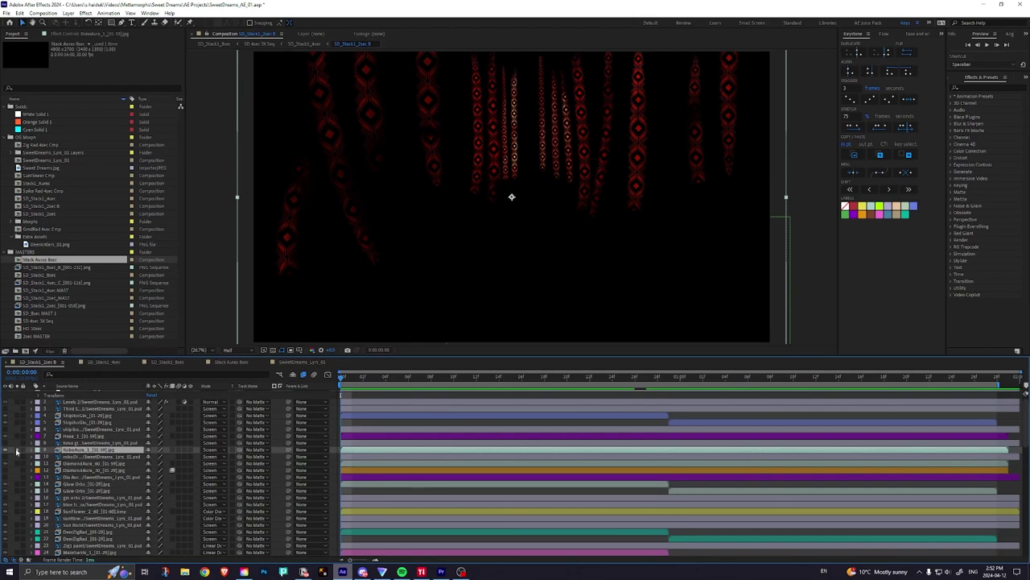
{"action": "left_click", "coordinate": [16, 451]}
- Bring up the SweetDreams_Lyrs_01 composition
{"action": "scroll", "coordinate": [75, 496], "scroll_direction": "down", "scroll_amount": 8}
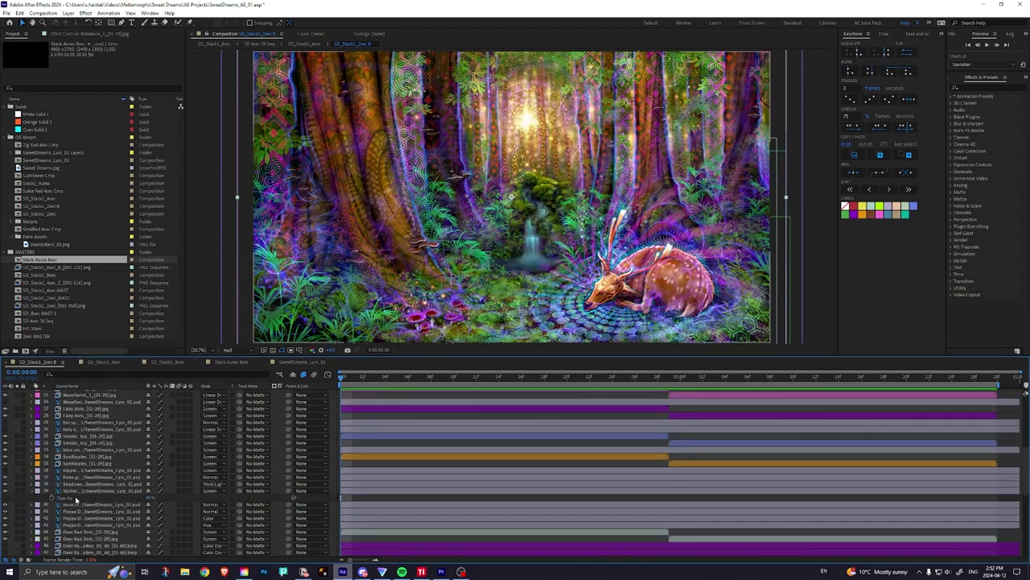
{"action": "scroll", "coordinate": [69, 509], "scroll_direction": "down", "scroll_amount": 5}
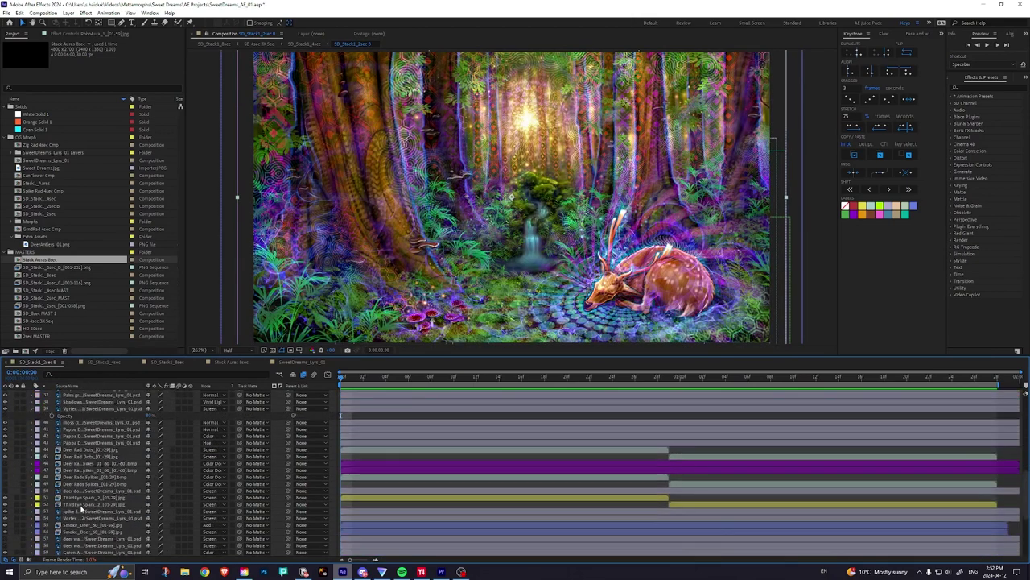
{"action": "scroll", "coordinate": [82, 510], "scroll_direction": "down", "scroll_amount": 3}
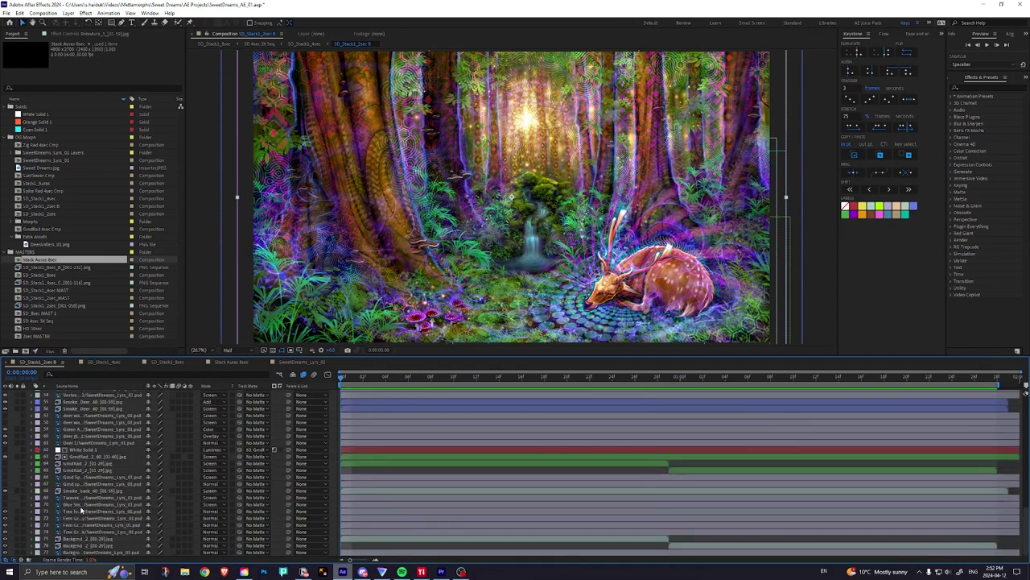
{"action": "left_click", "coordinate": [292, 364]}
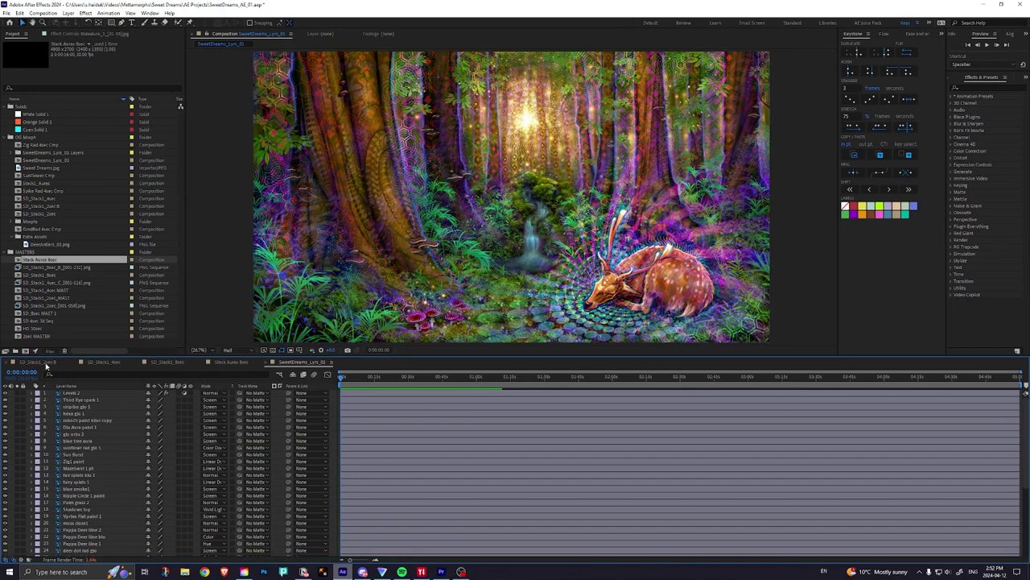
- In SD_Stack1_2sec B, solo the Background_2 layer, then unsolo it
{"action": "left_click", "coordinate": [39, 363]}
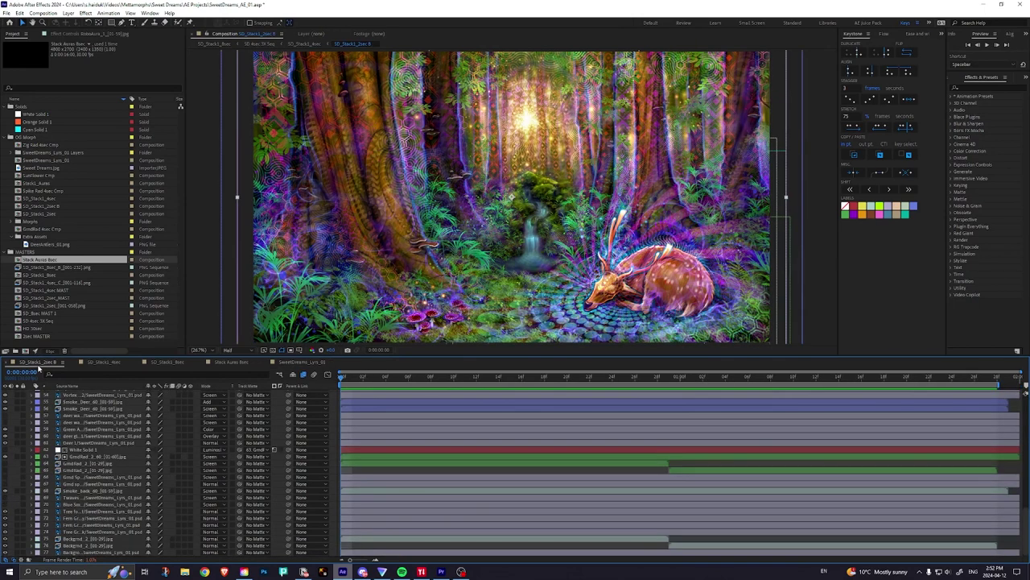
{"action": "left_click", "coordinate": [65, 538]}
{"action": "left_click", "coordinate": [17, 538]}
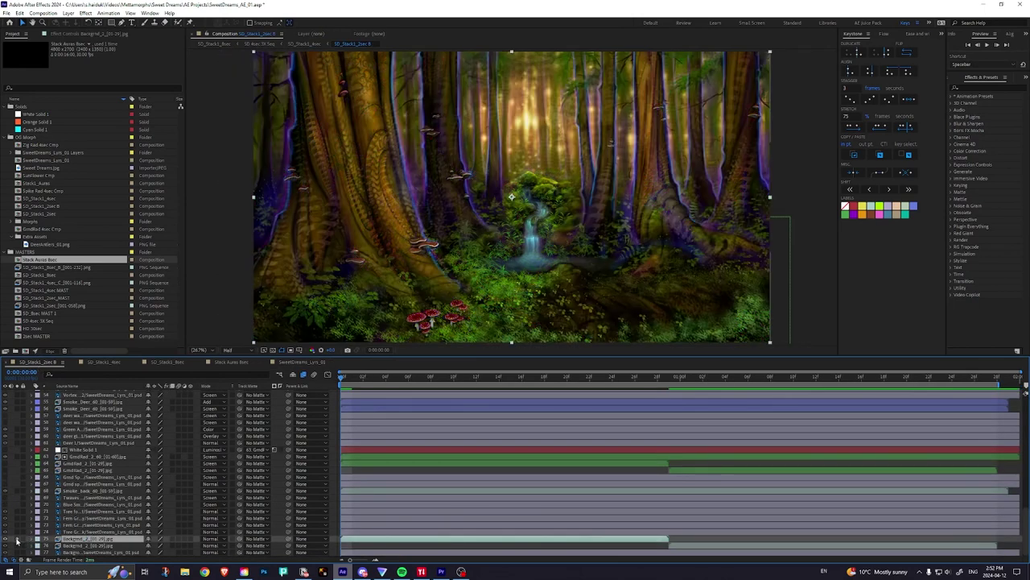
{"action": "left_click", "coordinate": [17, 538]}
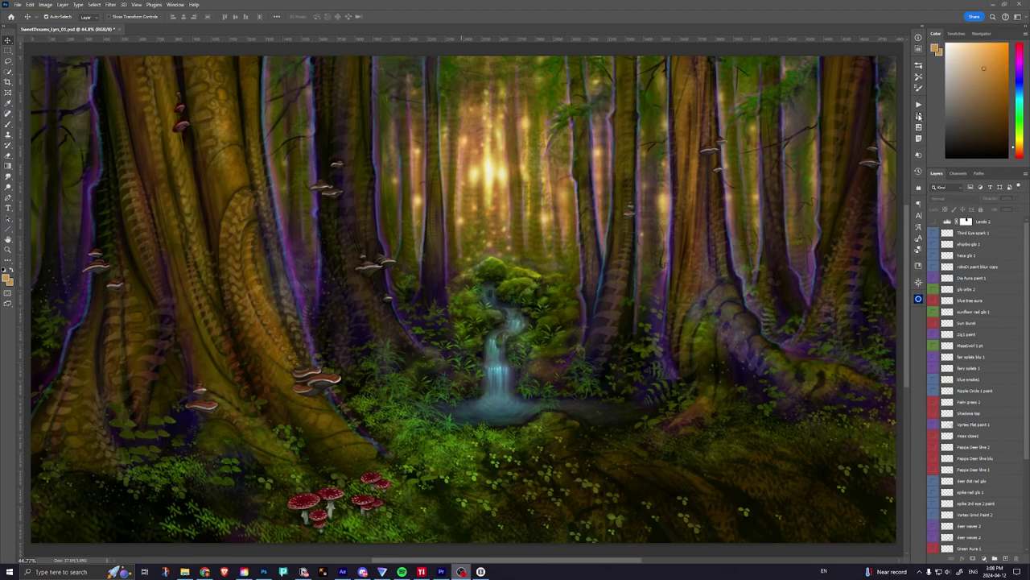
- Create a new document from the current history state and fit it on screen
{"action": "left_click", "coordinate": [918, 116]}
{"action": "left_click", "coordinate": [873, 270]}
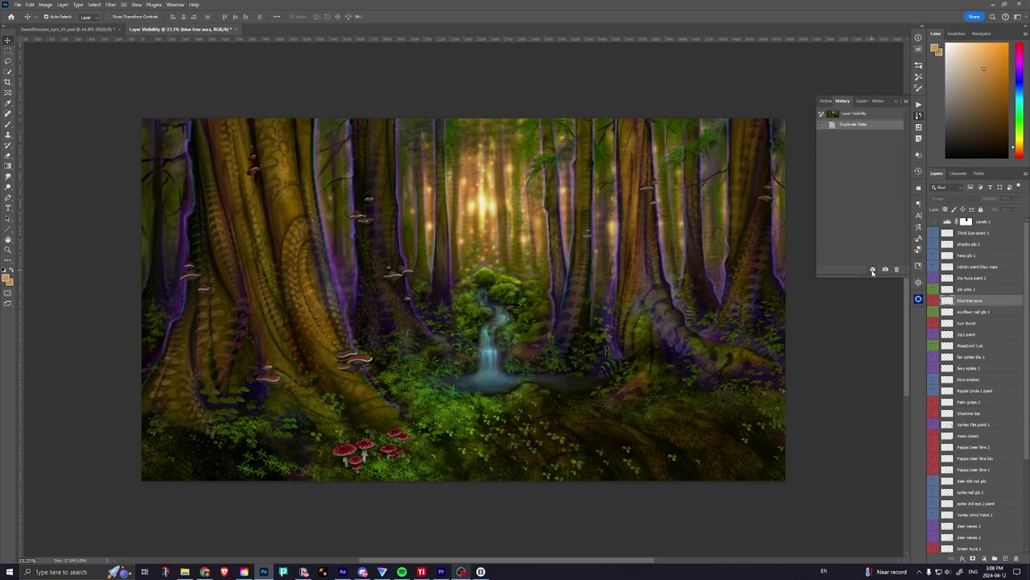
{"action": "key", "text": "ctrl+0"}
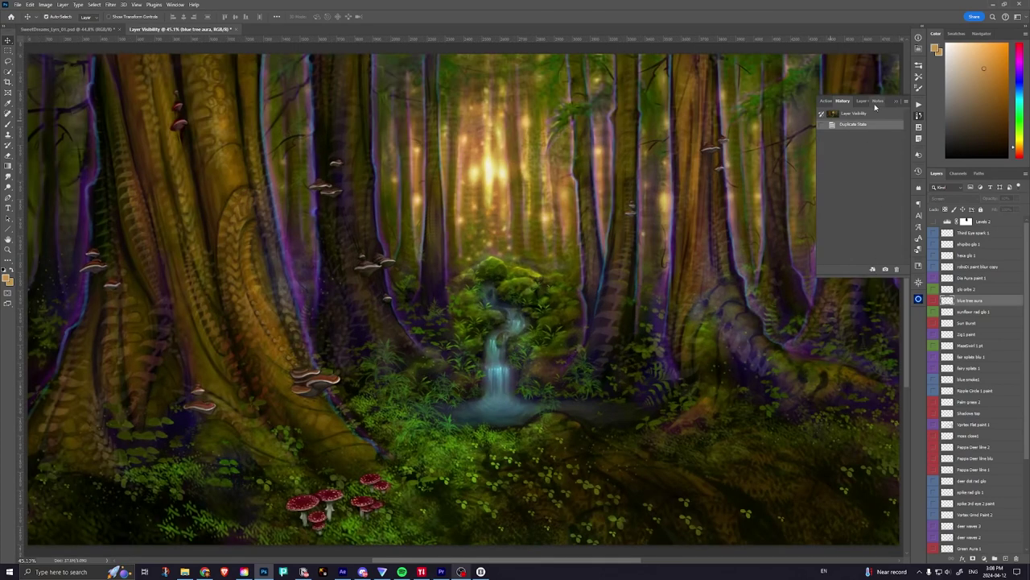
{"action": "left_click", "coordinate": [896, 101]}
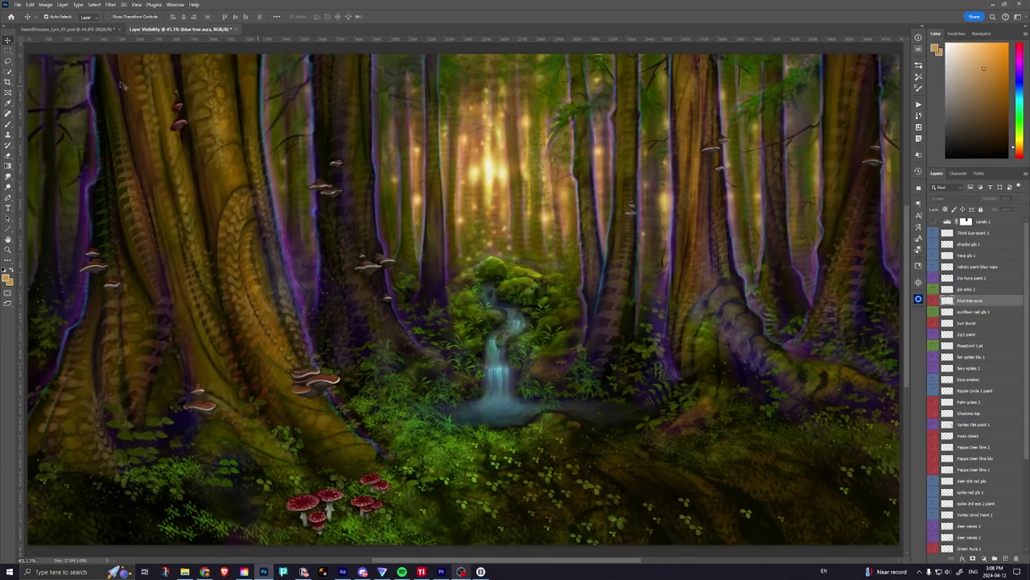
- Flatten the new document into one layer, discarding hidden layers
{"action": "left_click", "coordinate": [67, 5]}
{"action": "left_click", "coordinate": [95, 319]}
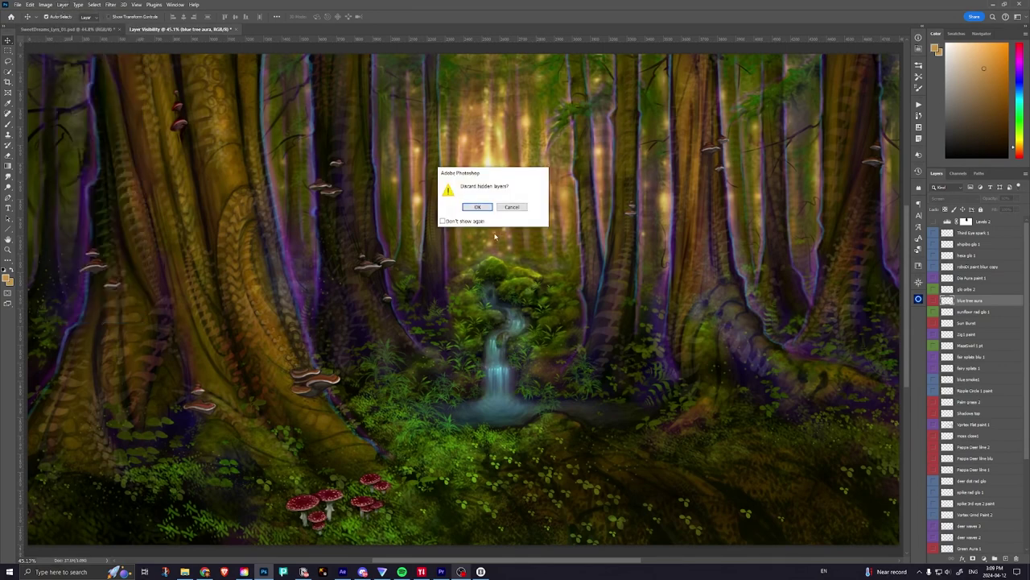
{"action": "left_click", "coordinate": [478, 212]}
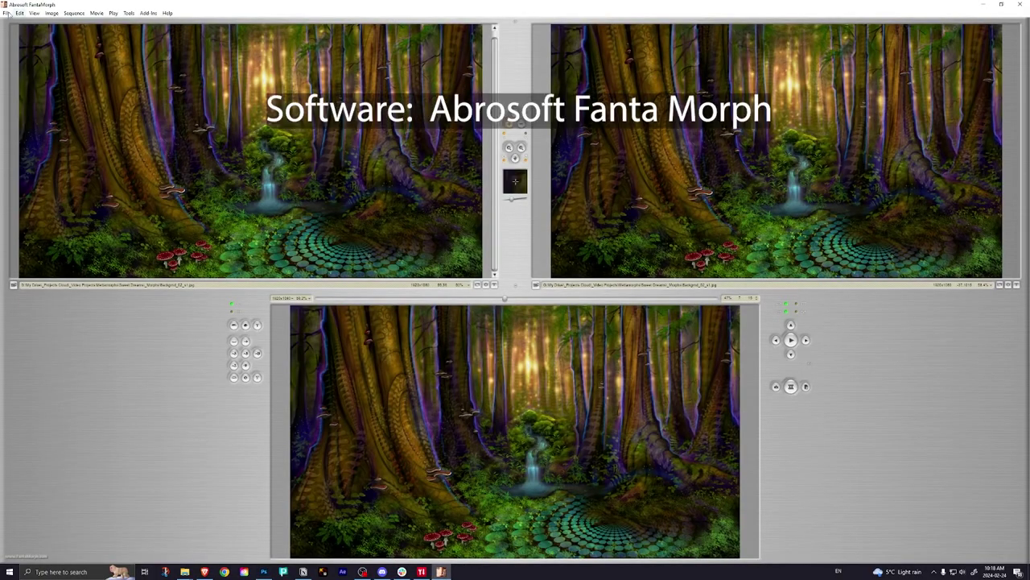
- Load the diamond aura FantaMorph project from the File menu
{"action": "key", "text": "alt+f"}
{"action": "key", "text": "Return"}
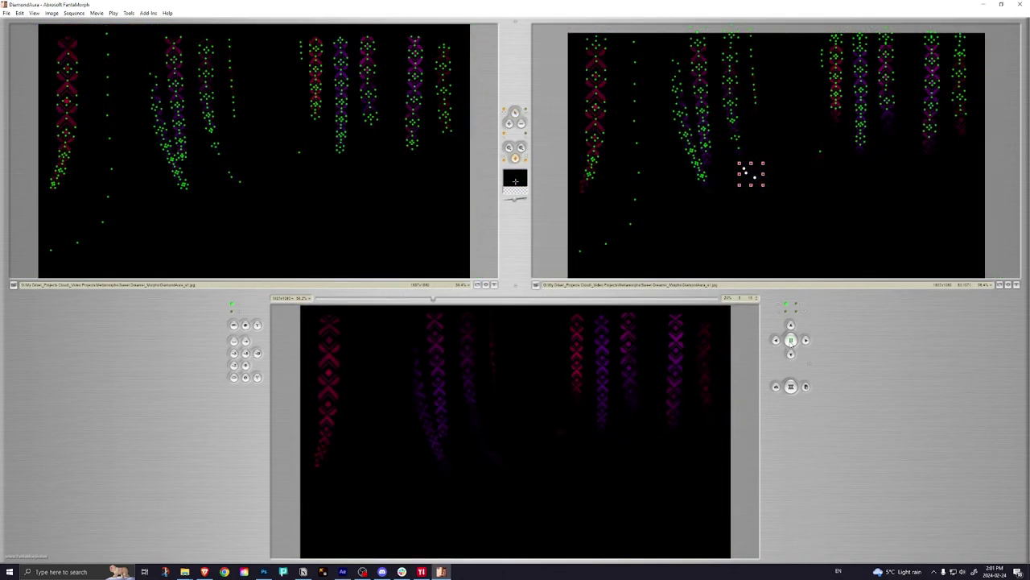
- Stop the diamond morph, select another key-point cluster, and replay the preview
{"action": "left_click", "coordinate": [791, 340]}
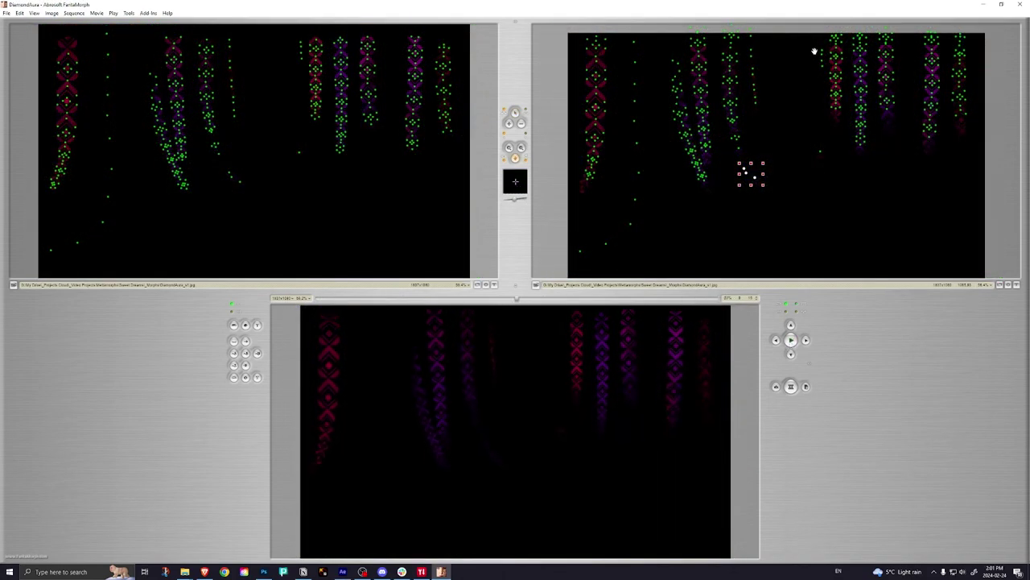
{"action": "key", "text": "Escape"}
{"action": "left_click", "coordinate": [821, 50]}
{"action": "left_click", "coordinate": [821, 50]}
{"action": "left_click", "coordinate": [790, 340]}
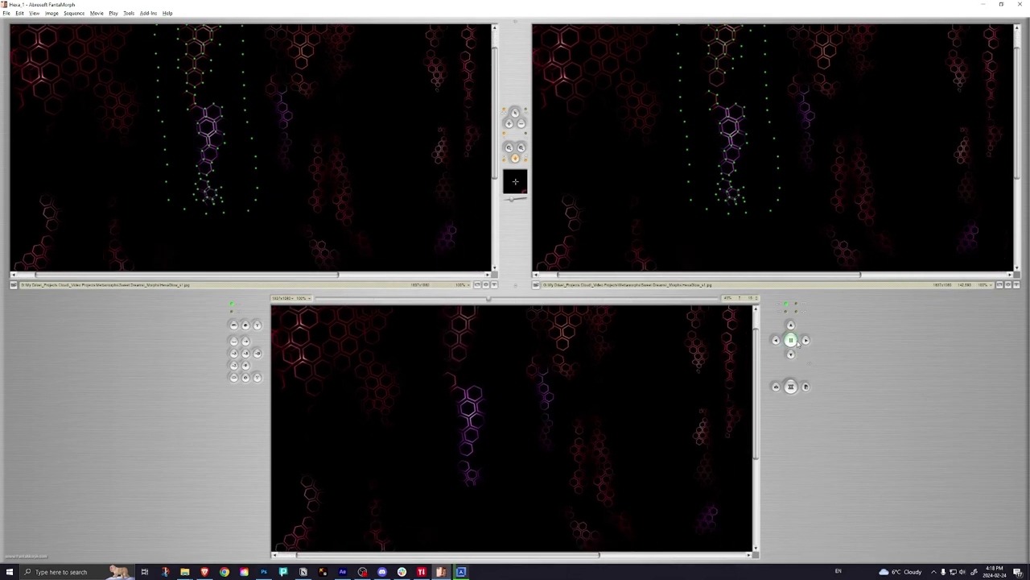
- Pause the hexagon morph and pan the source, target and morph views across the image
{"action": "left_click", "coordinate": [790, 340]}
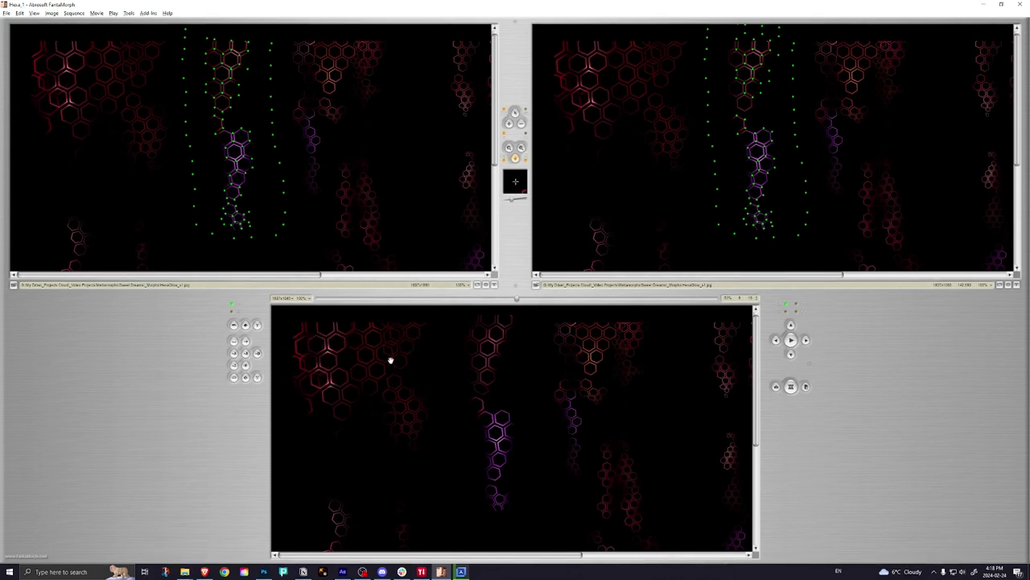
{"action": "left_click_drag", "start_coordinate": [414, 414], "coordinate": [554, 464]}
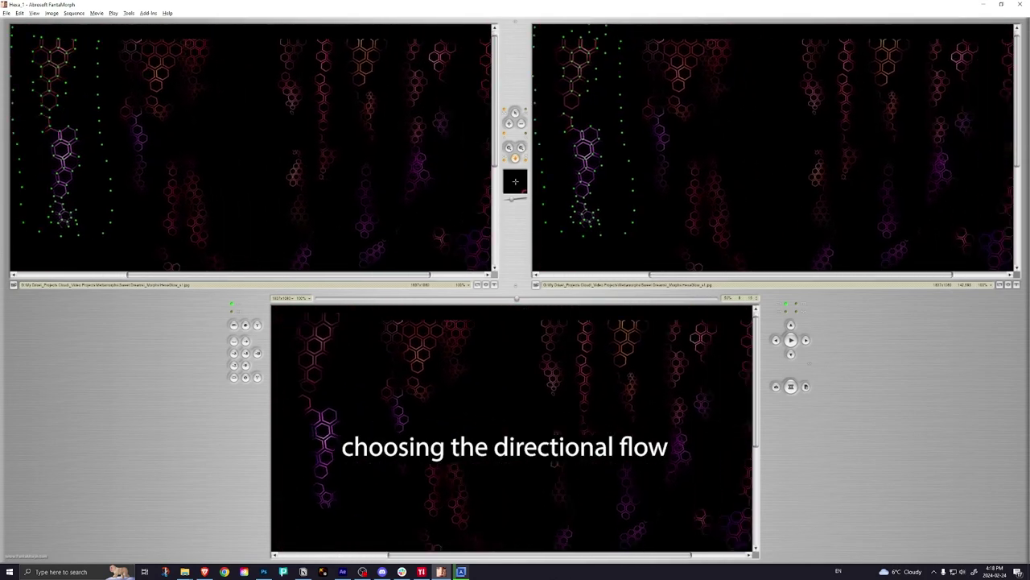
{"action": "left_click_drag", "start_coordinate": [446, 339], "coordinate": [362, 354]}
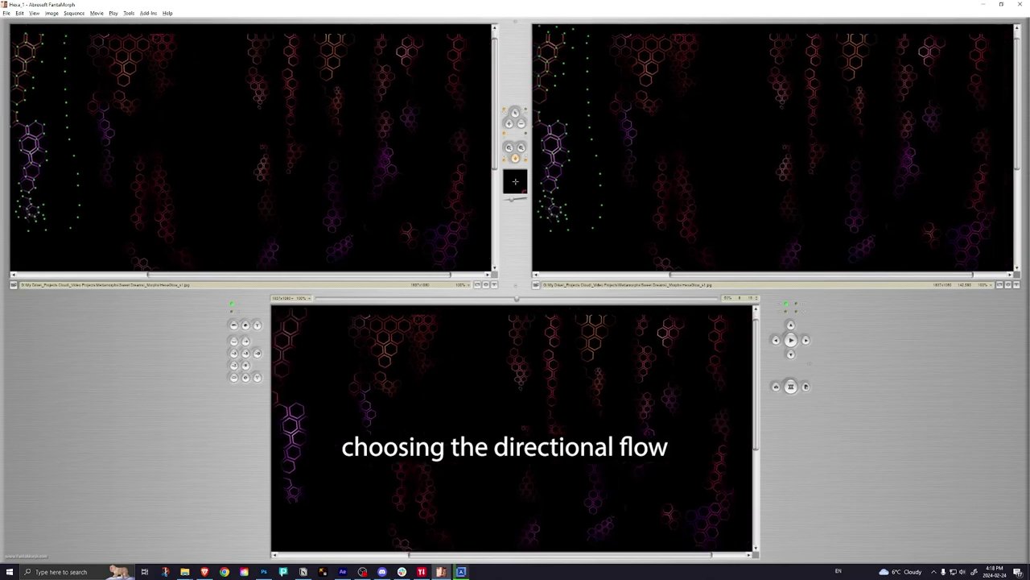
{"action": "left_click_drag", "start_coordinate": [527, 427], "coordinate": [472, 443]}
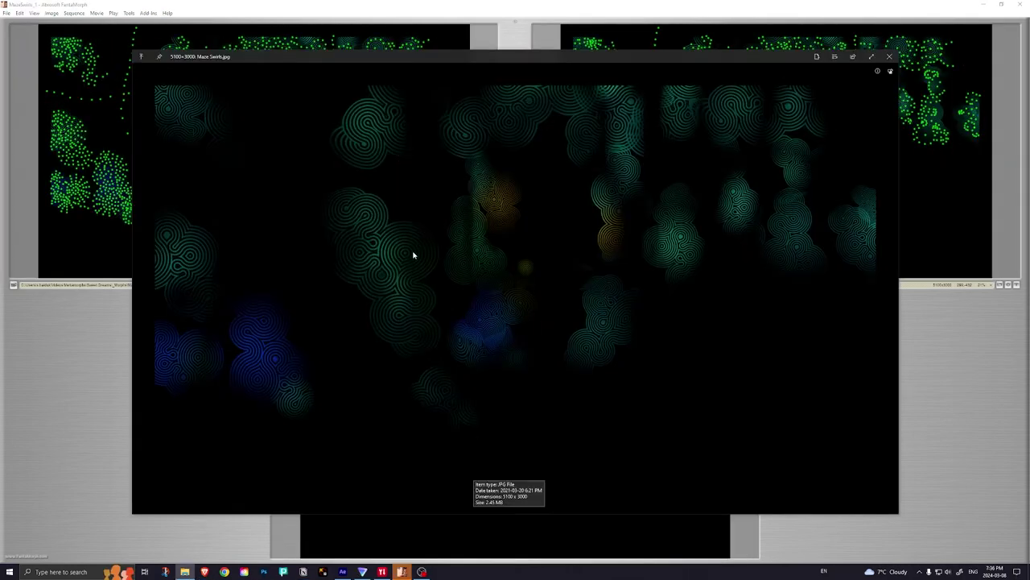
- View Maze Swirls_direct.jpg, close Photos, and return to the FantaMorph project
{"action": "key", "text": "Right"}
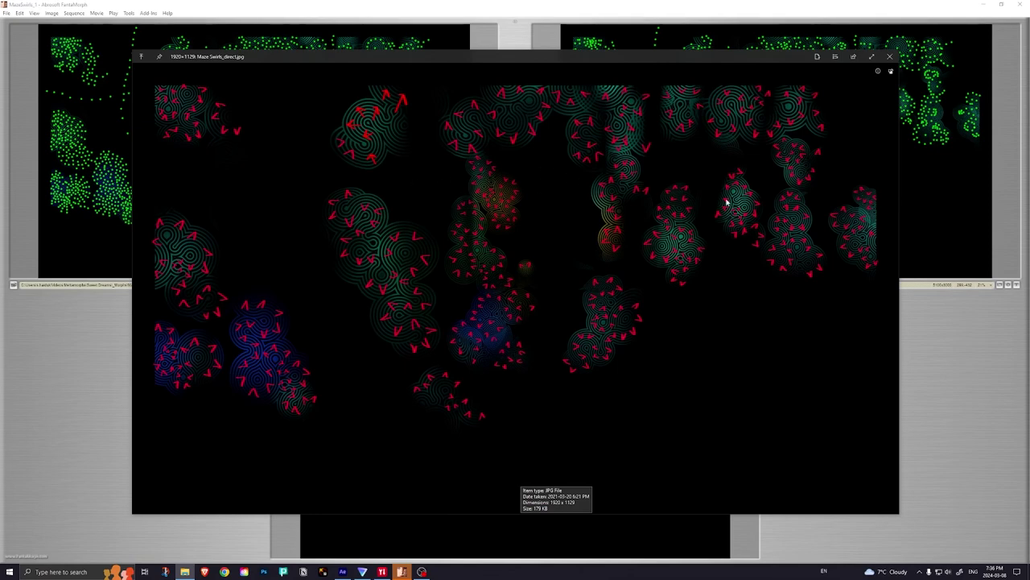
{"action": "key", "text": "Escape"}
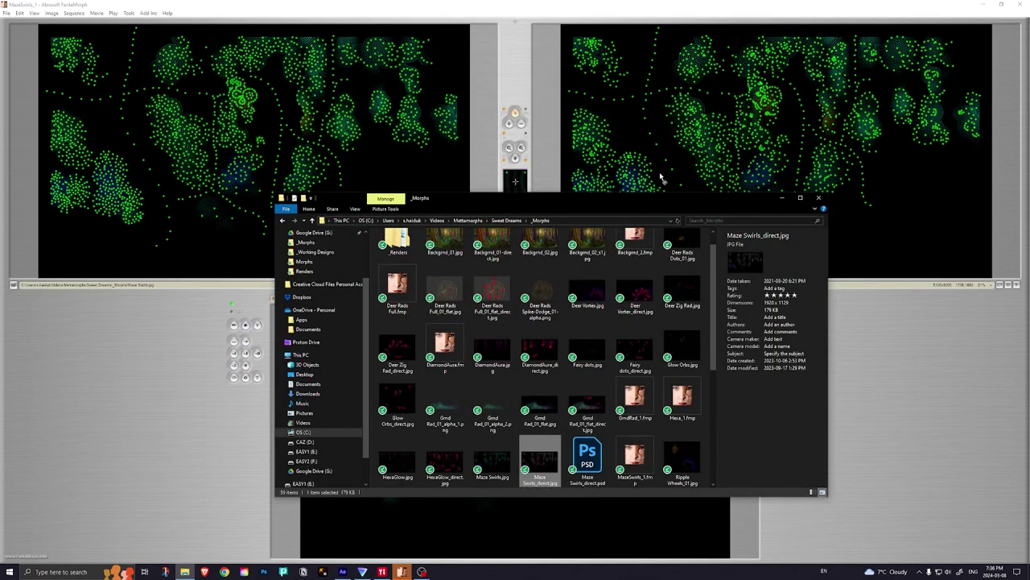
{"action": "left_click", "coordinate": [519, 63]}
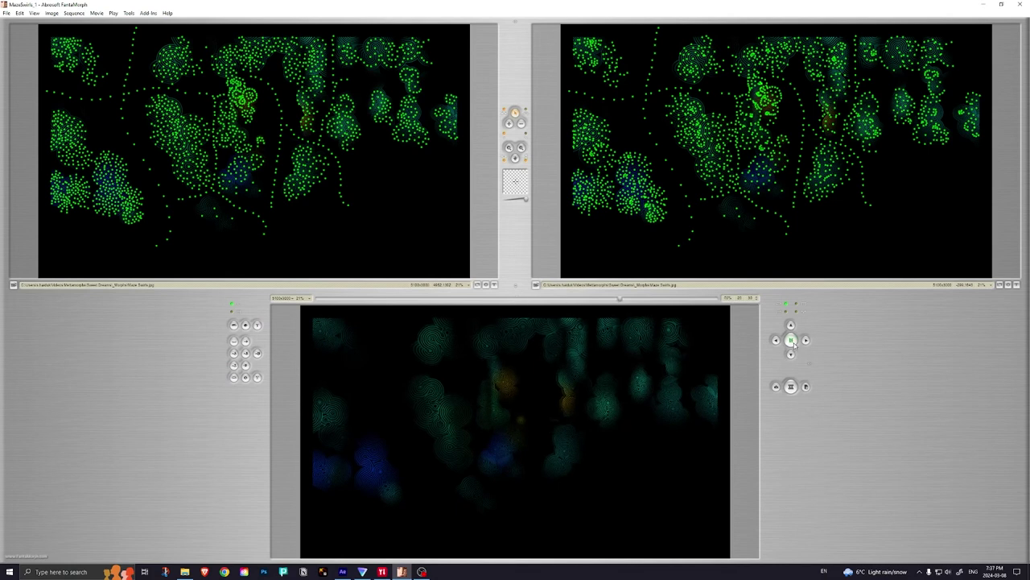
- Zoom into the Maze Swirls morph views and open the Movie Length settings
{"action": "left_click", "coordinate": [795, 343]}
{"action": "scroll", "coordinate": [527, 373], "scroll_direction": "up", "scroll_amount": 3}
{"action": "left_click", "coordinate": [791, 340]}
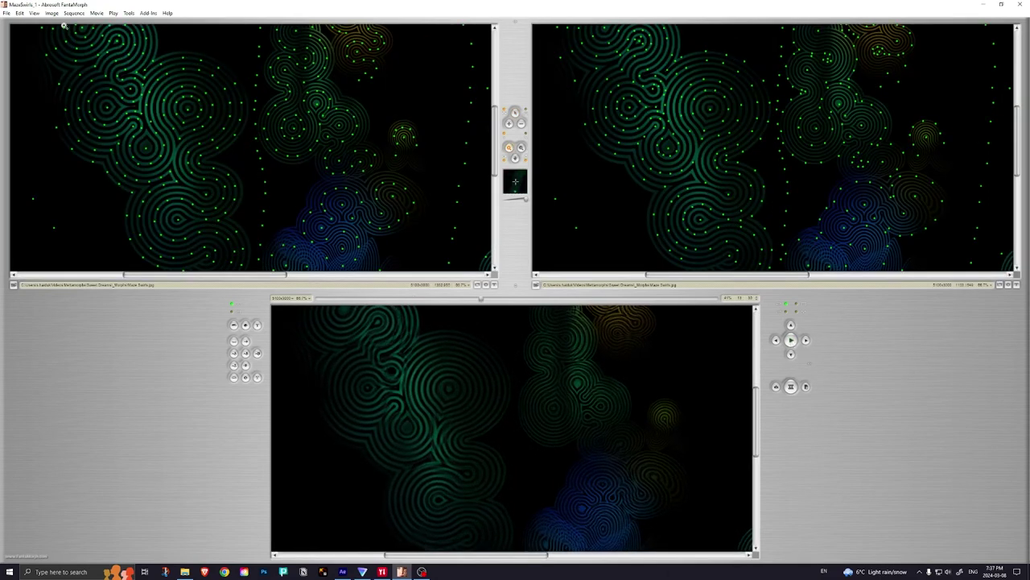
{"action": "left_click", "coordinate": [96, 13]}
{"action": "left_click", "coordinate": [100, 32]}
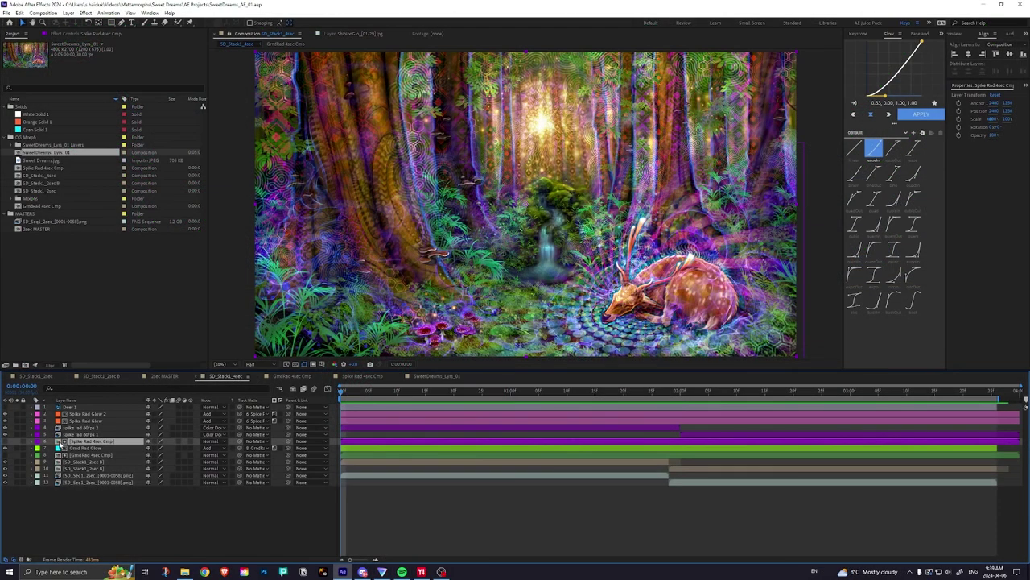
- Open the Spike Rad 4sec Cmp precomp and play back its dotted spiral animation
{"action": "double_click", "coordinate": [64, 442]}
{"action": "left_click_drag", "start_coordinate": [351, 392], "coordinate": [451, 393]}
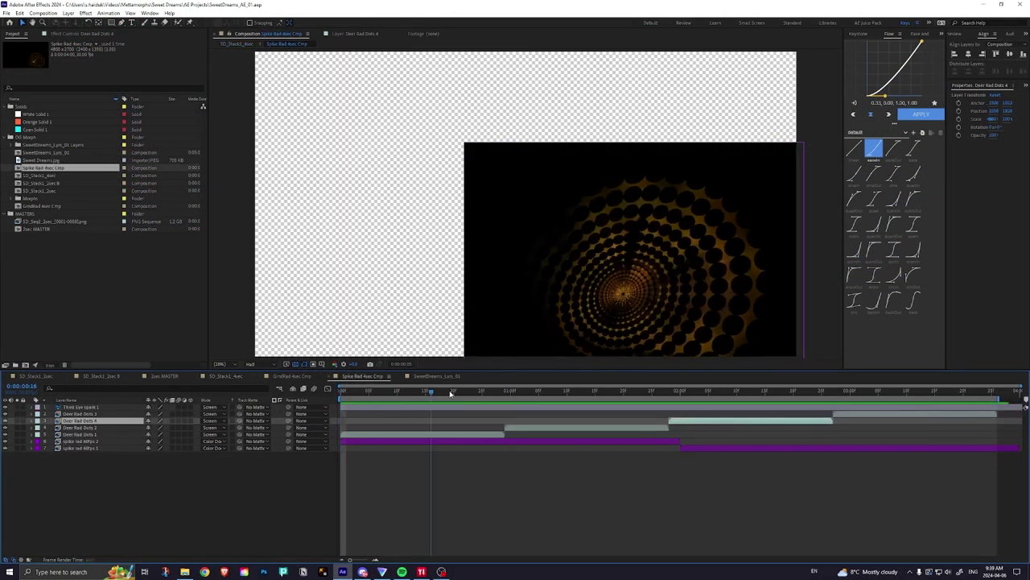
{"action": "key", "text": "space"}
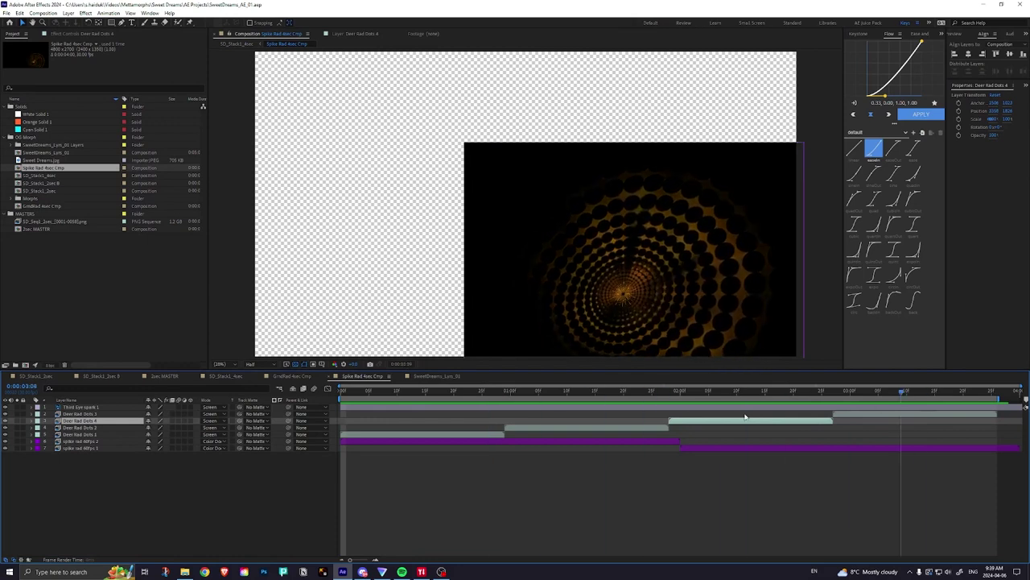
{"action": "left_click", "coordinate": [349, 435]}
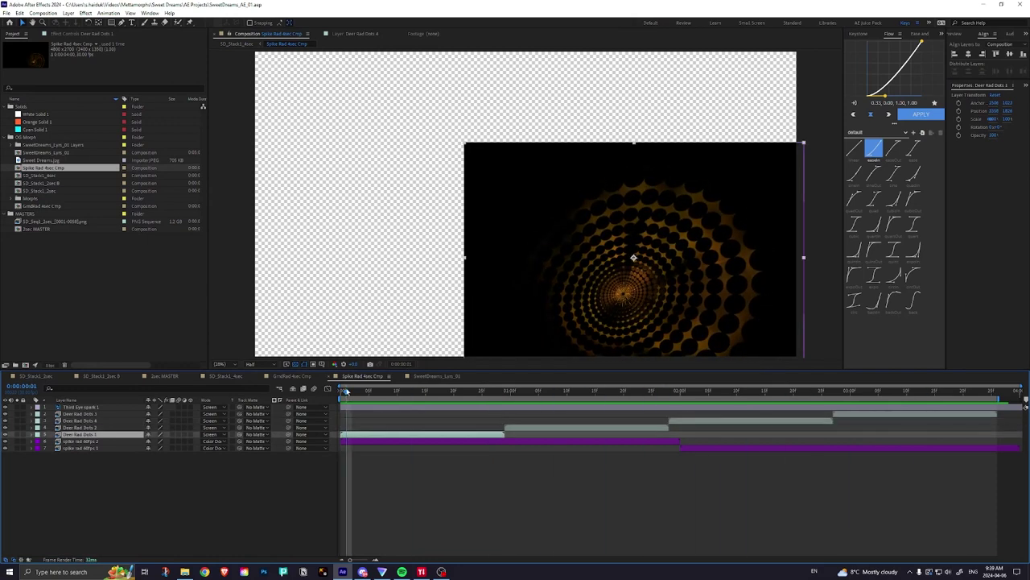
{"action": "left_click", "coordinate": [344, 392]}
- Scrub through the spiral's first three seconds, then return to the SD_Stack1_4sec composition
{"action": "left_click", "coordinate": [352, 442]}
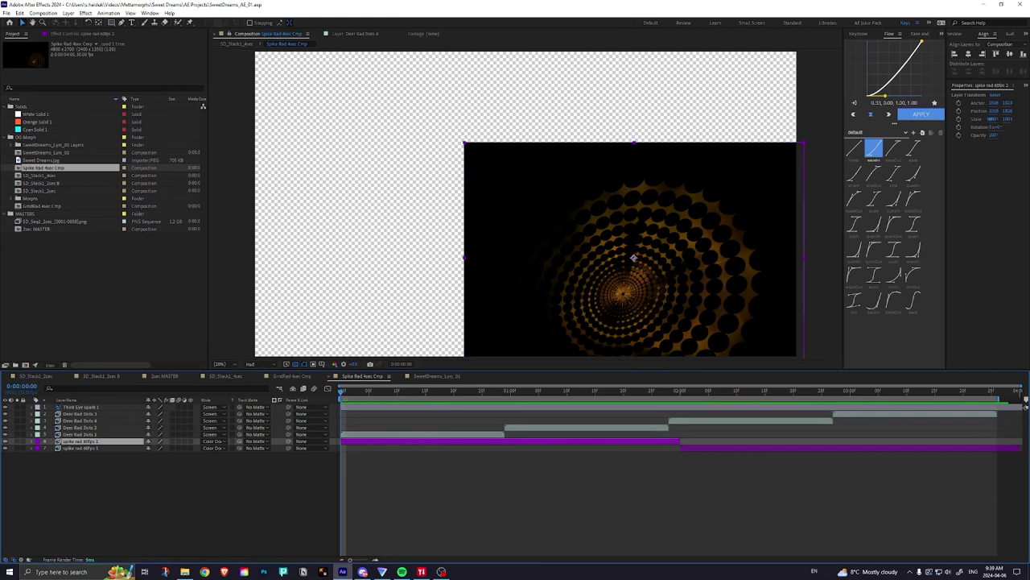
{"action": "left_click_drag", "start_coordinate": [344, 388], "coordinate": [848, 413]}
{"action": "key", "text": "space"}
{"action": "key", "text": "space"}
{"action": "left_click", "coordinate": [226, 376]}
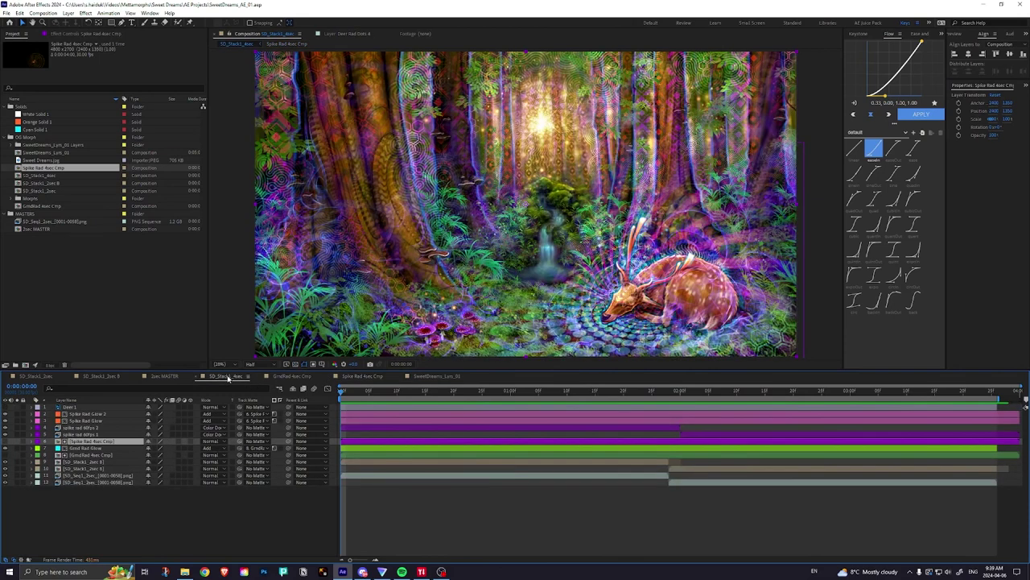
- Solo Spike Rad Glow 2 and change its track matte type so the ring renders filled orange
{"action": "left_click", "coordinate": [85, 434]}
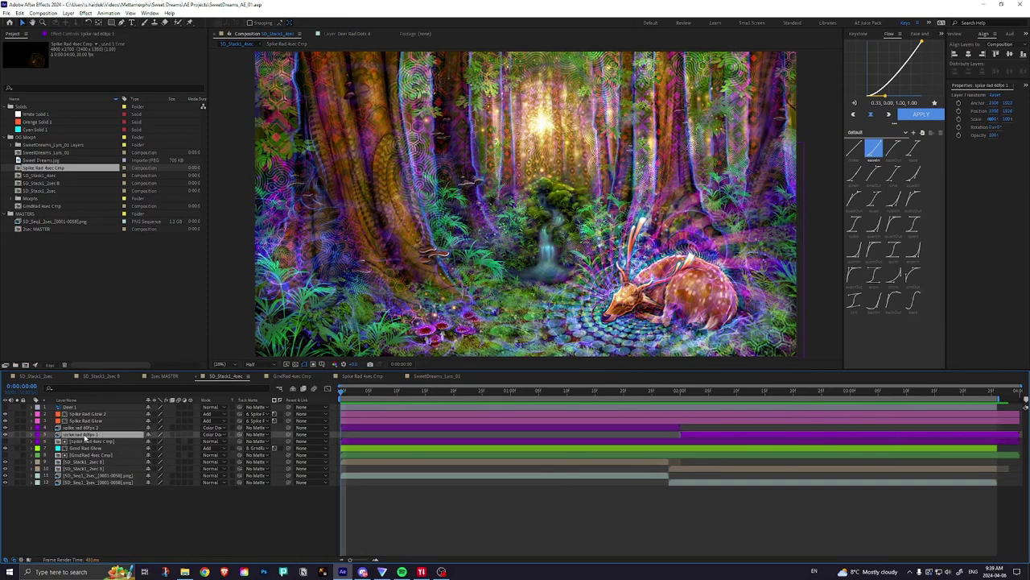
{"action": "left_click", "coordinate": [90, 422]}
{"action": "left_click", "coordinate": [98, 415]}
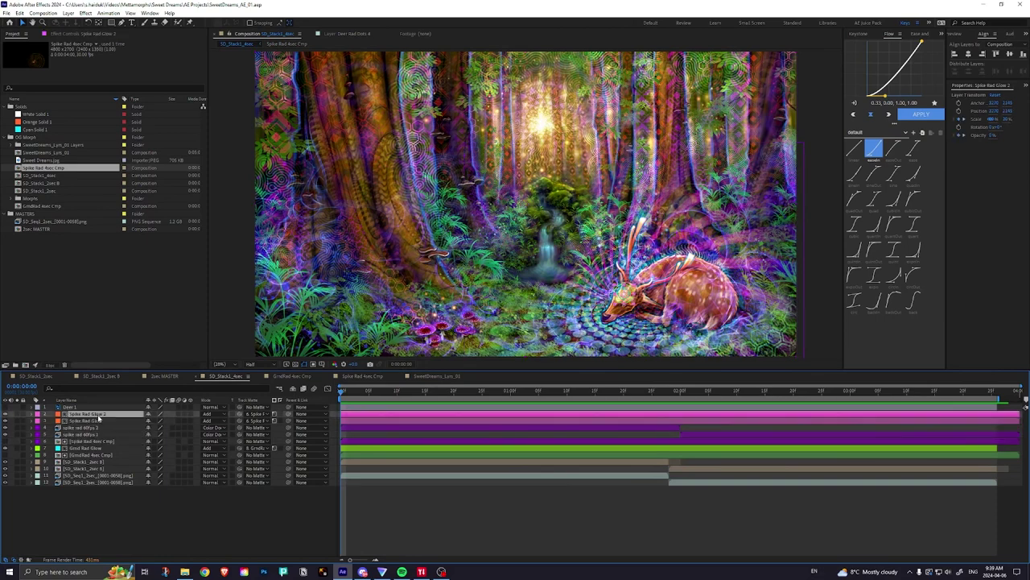
{"action": "left_click", "coordinate": [18, 414]}
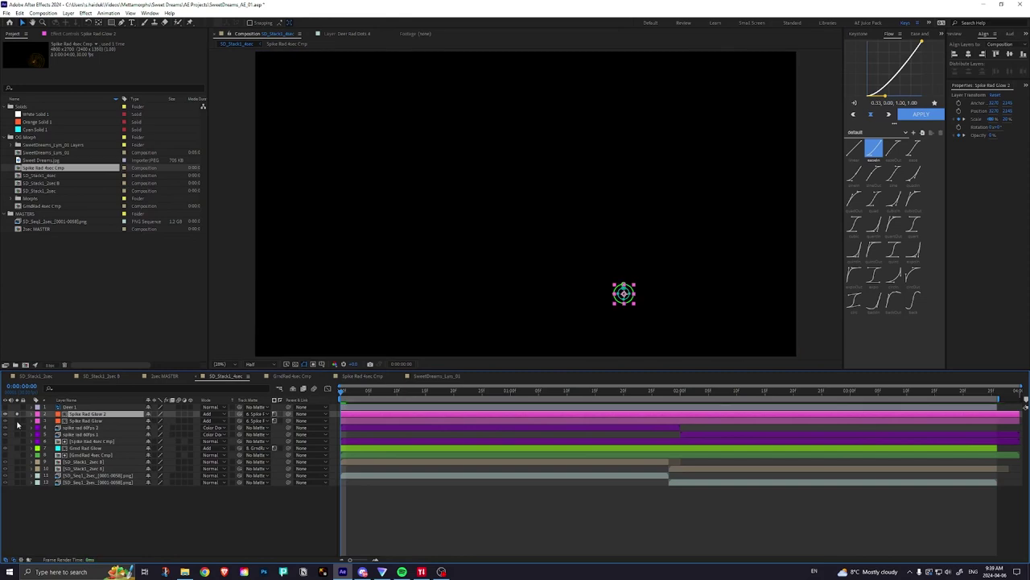
{"action": "left_click_drag", "start_coordinate": [343, 392], "coordinate": [567, 394]}
{"action": "left_click", "coordinate": [273, 415]}
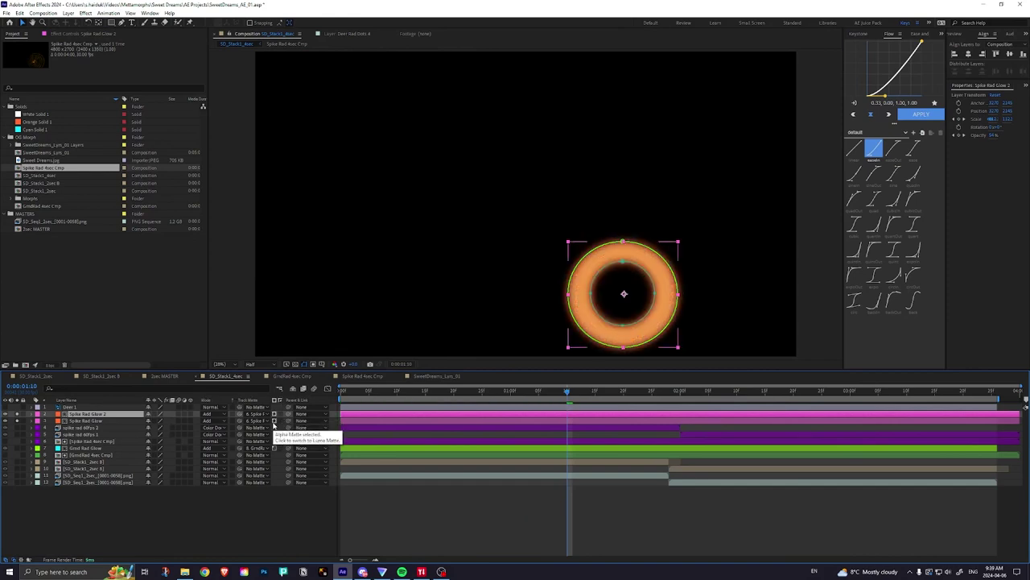
{"action": "left_click_drag", "start_coordinate": [549, 393], "coordinate": [666, 417]}
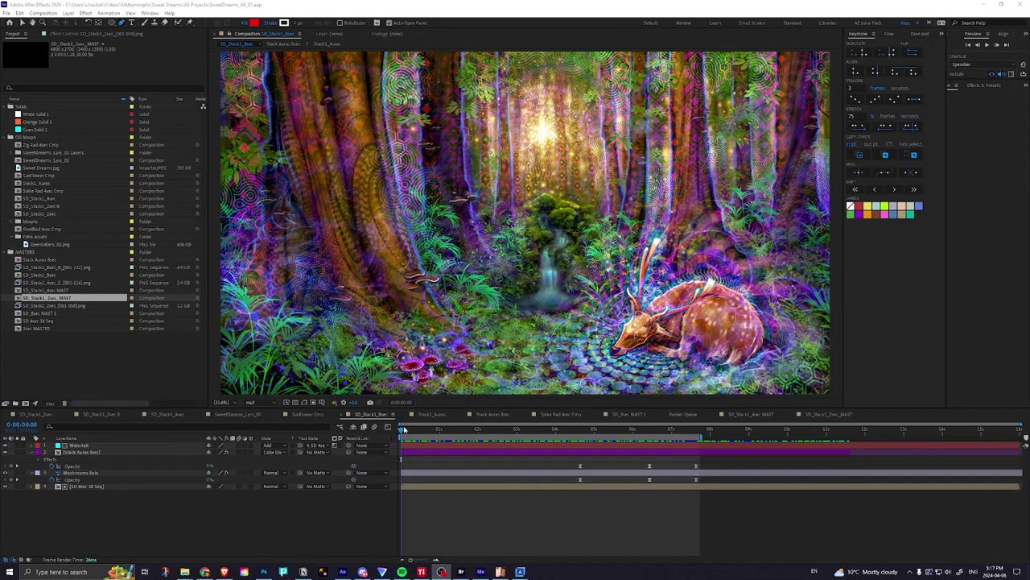
{"action": "left_click", "coordinate": [150, 487]}
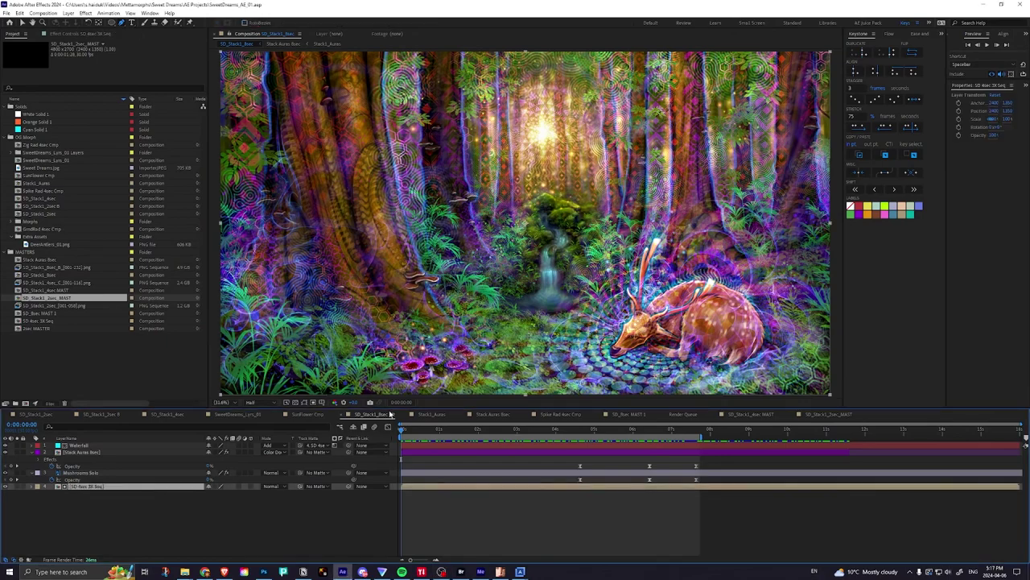
{"action": "left_click_drag", "start_coordinate": [408, 433], "coordinate": [487, 436]}
{"action": "left_click_drag", "start_coordinate": [490, 435], "coordinate": [344, 481]}
- Scrub the Stack Auras 8sec precomp's animation, then switch to the SD_8sec MAST 1 composition
{"action": "double_click", "coordinate": [79, 452]}
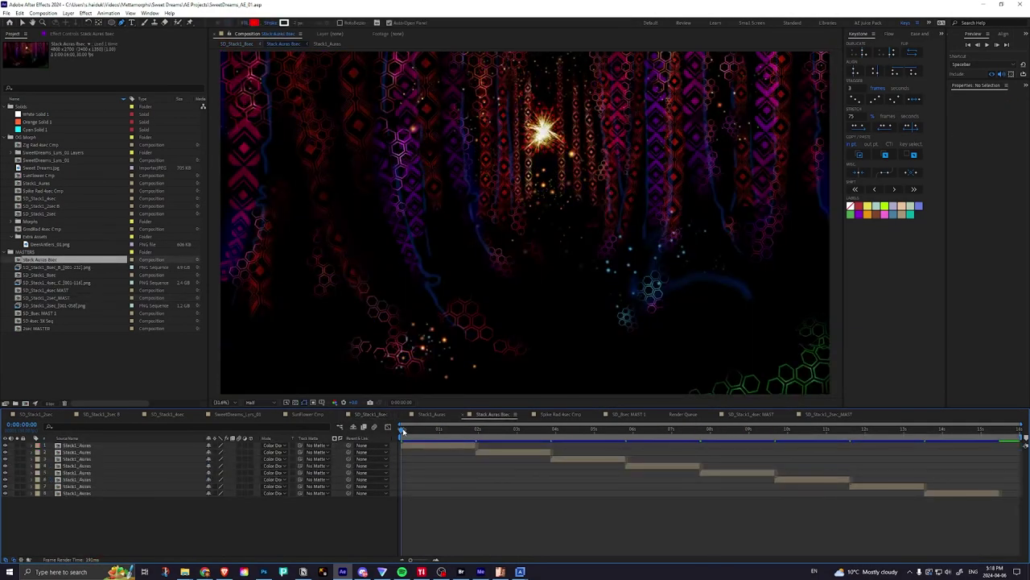
{"action": "left_click_drag", "start_coordinate": [404, 431], "coordinate": [686, 435]}
{"action": "left_click", "coordinate": [382, 416]}
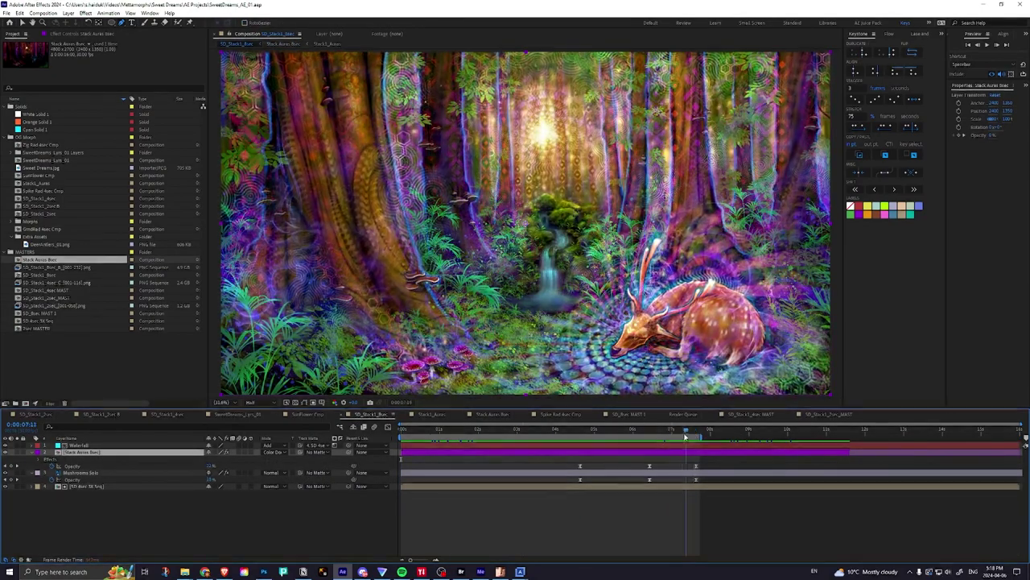
{"action": "left_click", "coordinate": [628, 414]}
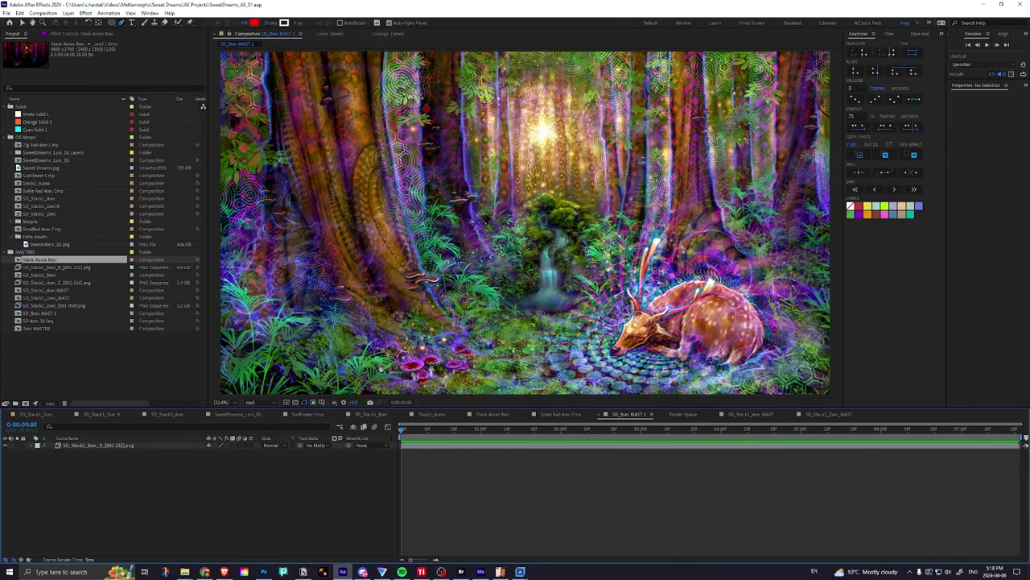
- Maximize the composition viewer with the ` key to watch the finished sleeping-deer forest scene
{"action": "left_click", "coordinate": [248, 34]}
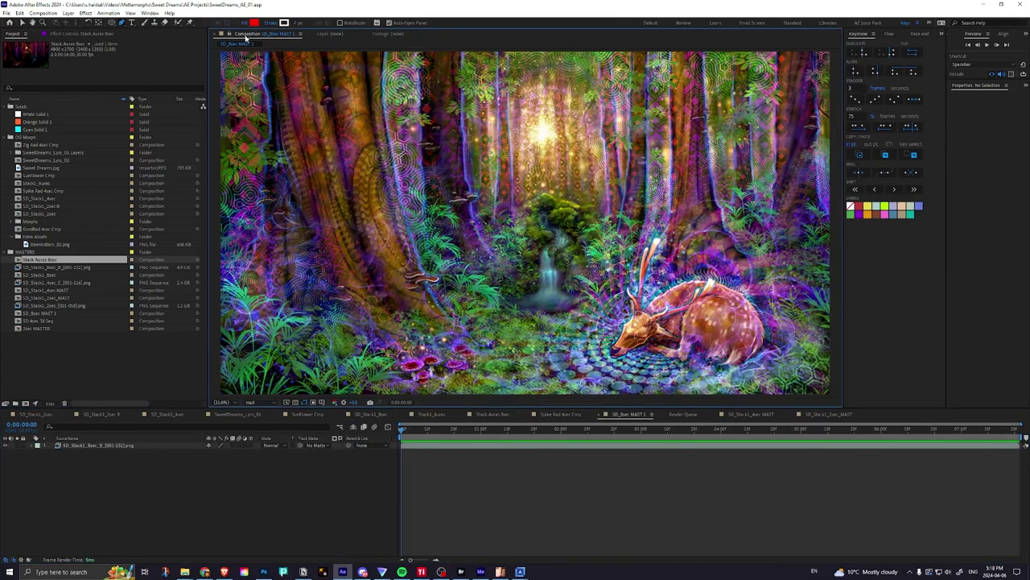
{"action": "key", "text": "grave"}
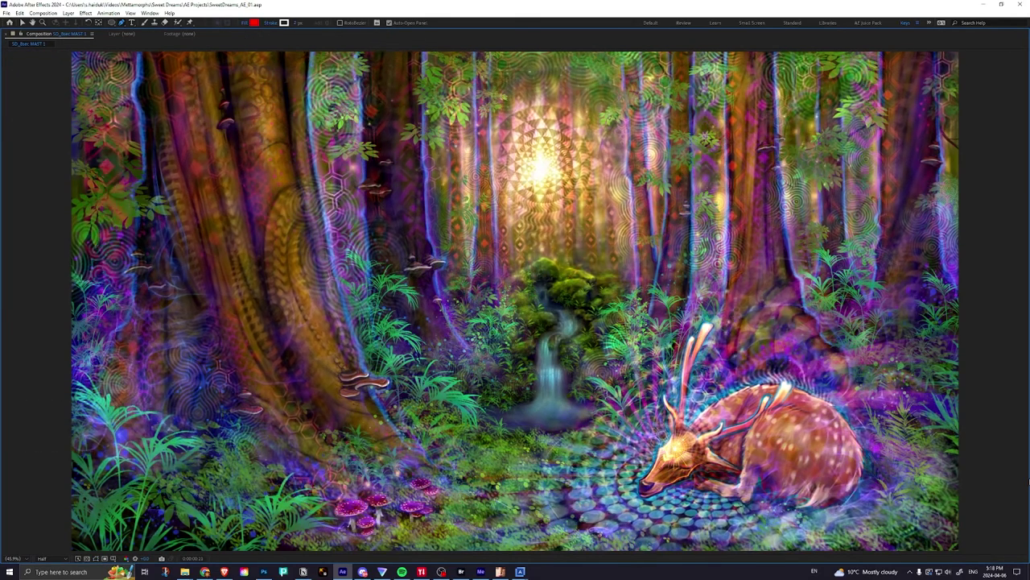